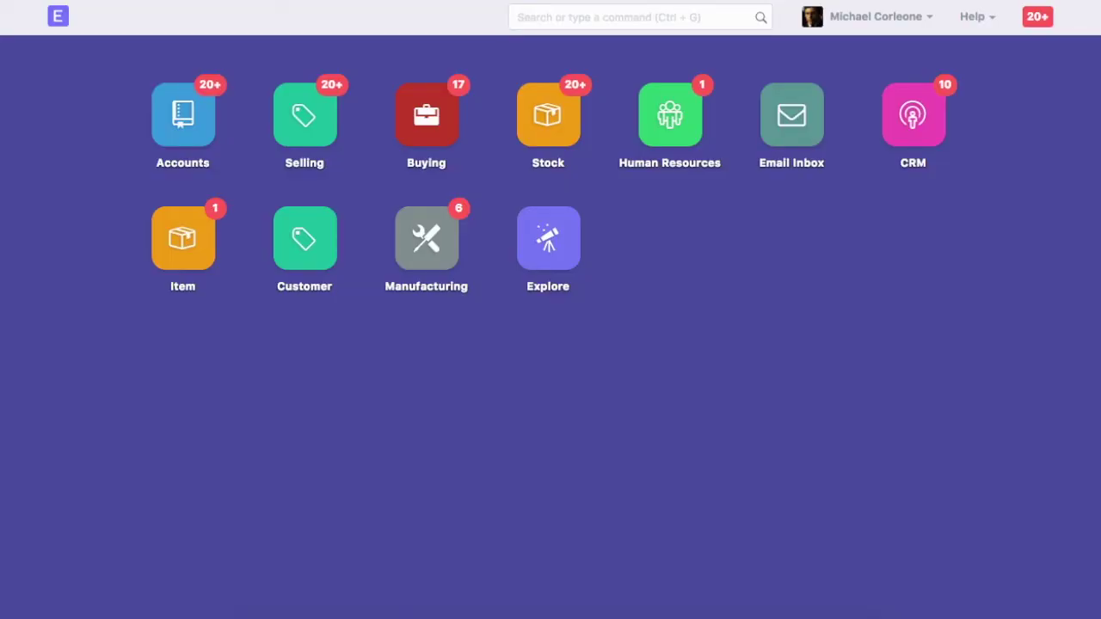
Step: Open the Production Order list from the Manufacturing module and place the cursor in the search bar
{"action": "left_click", "coordinate": [427, 271]}
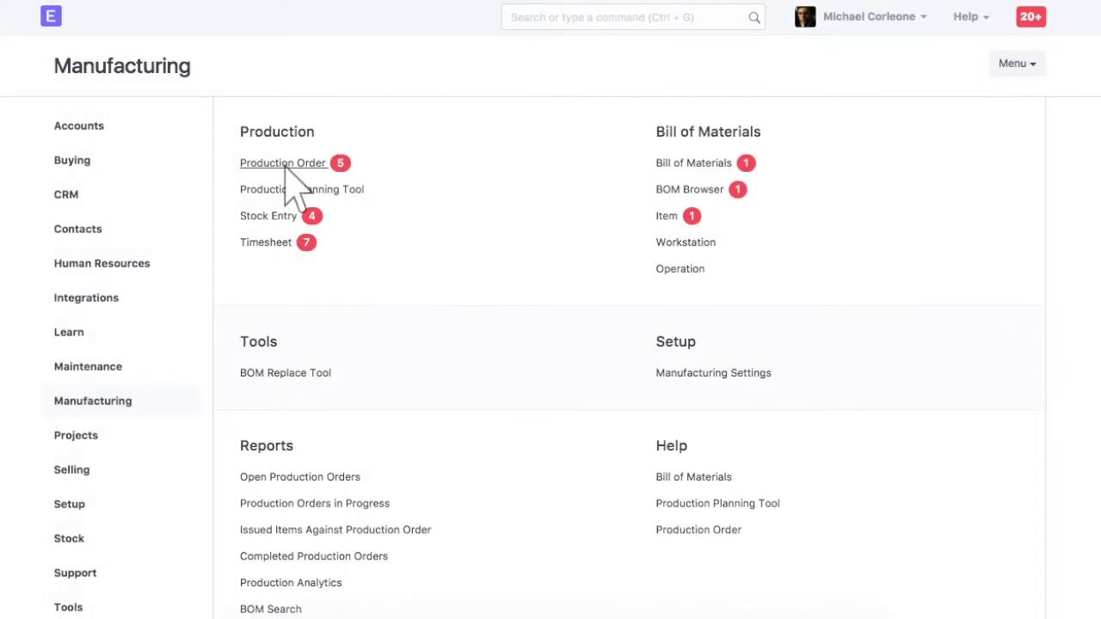
{"action": "left_click", "coordinate": [285, 165]}
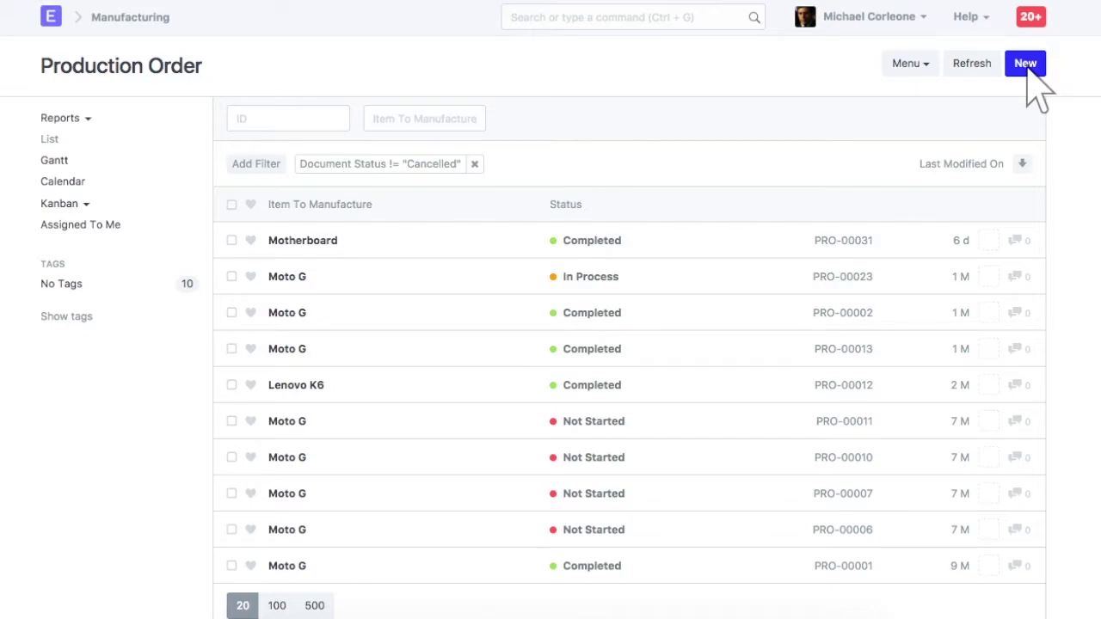
{"action": "left_click", "coordinate": [634, 19]}
Step: Find the Sales Order list with 'sales or', open the Fermentum Metus Aenean Inc order and review its items
{"action": "type", "text": "sales or"}
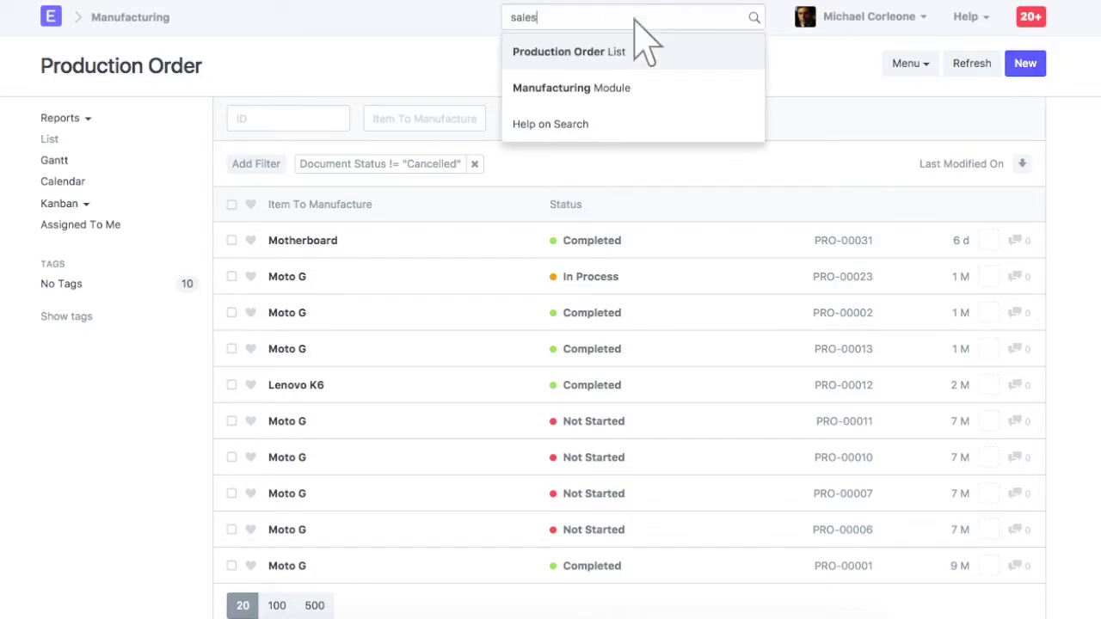
{"action": "left_click", "coordinate": [630, 124]}
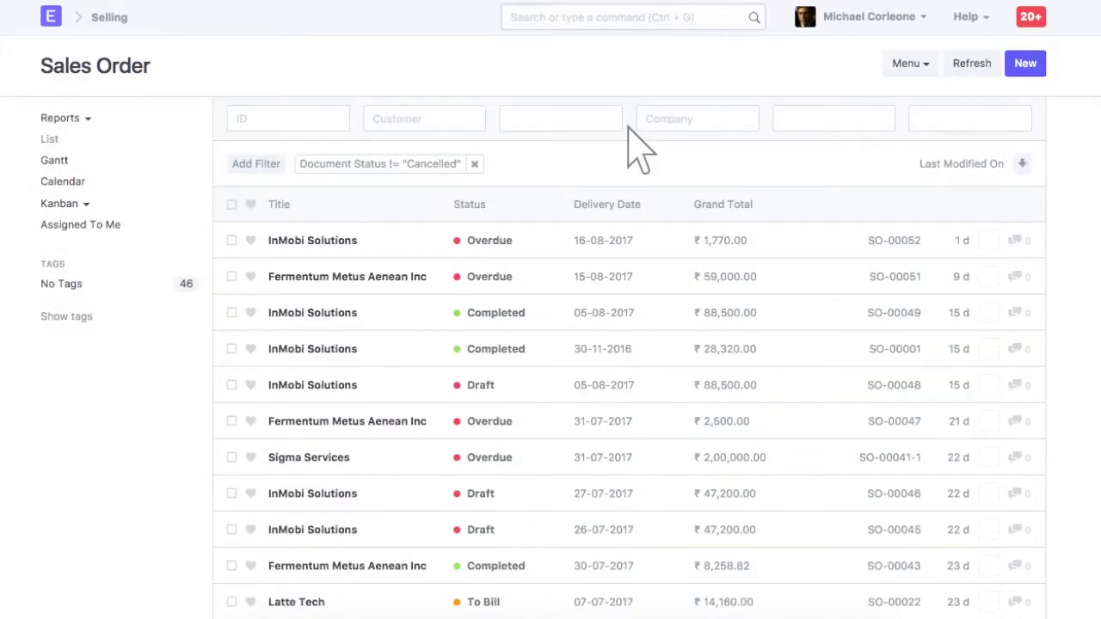
{"action": "left_click", "coordinate": [348, 280]}
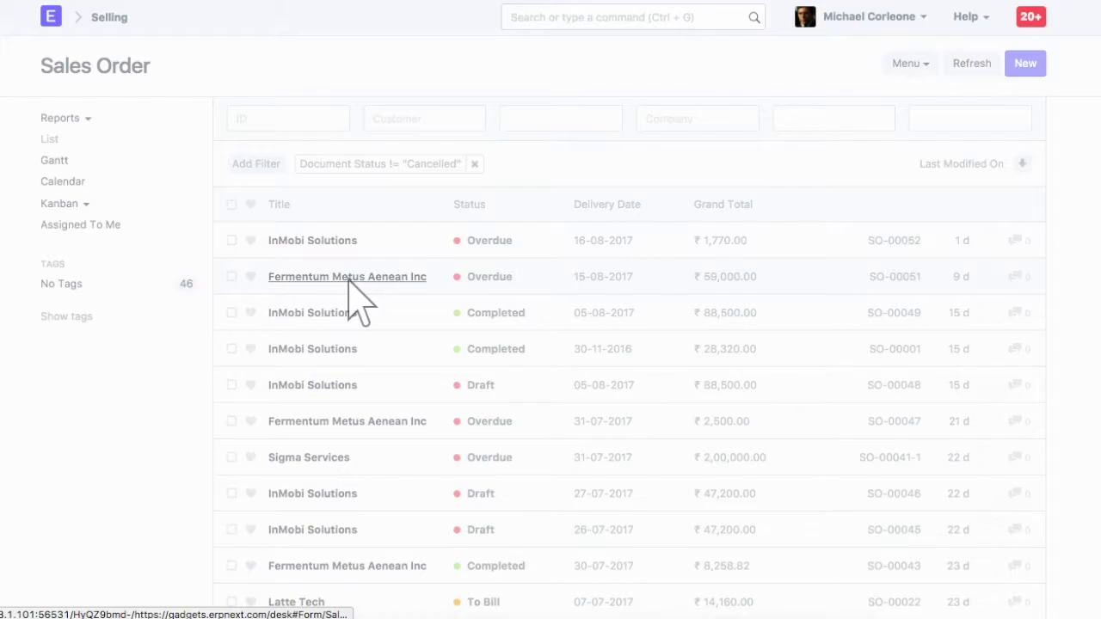
{"action": "scroll", "coordinate": [359, 301], "scroll_direction": "down", "scroll_amount": 6}
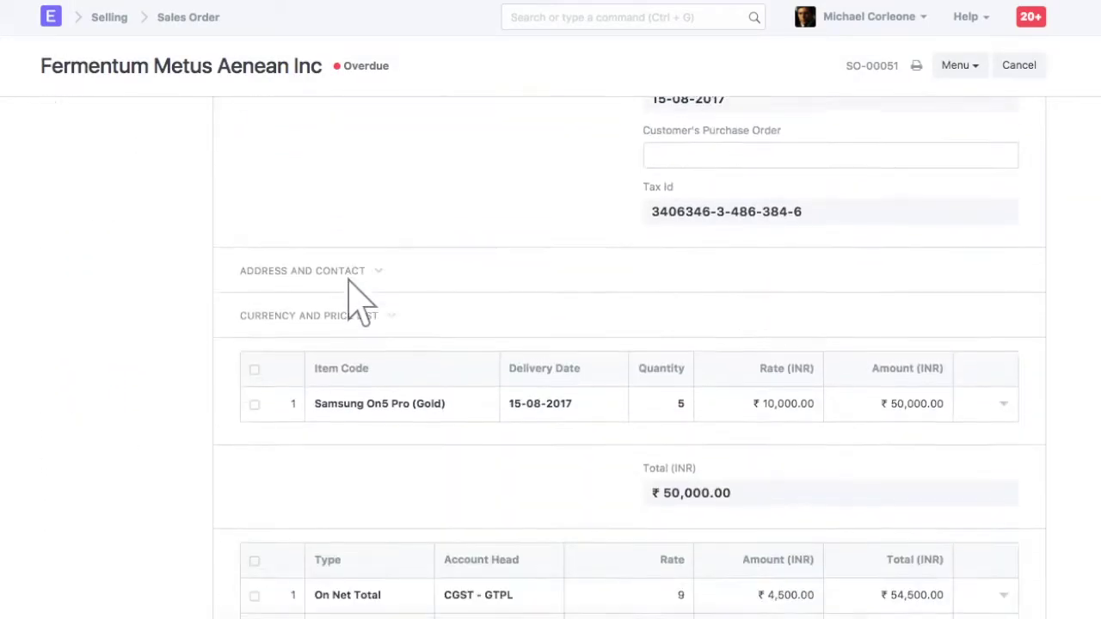
{"action": "scroll", "coordinate": [359, 301], "scroll_direction": "down", "scroll_amount": 2}
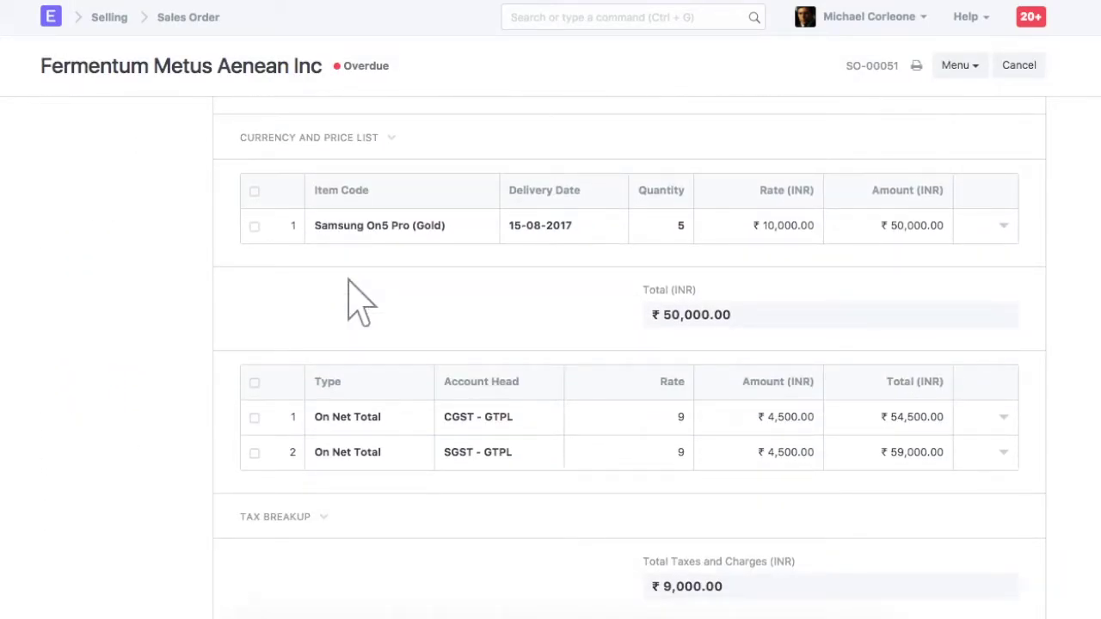
{"action": "scroll", "coordinate": [360, 301], "scroll_direction": "up", "scroll_amount": 8}
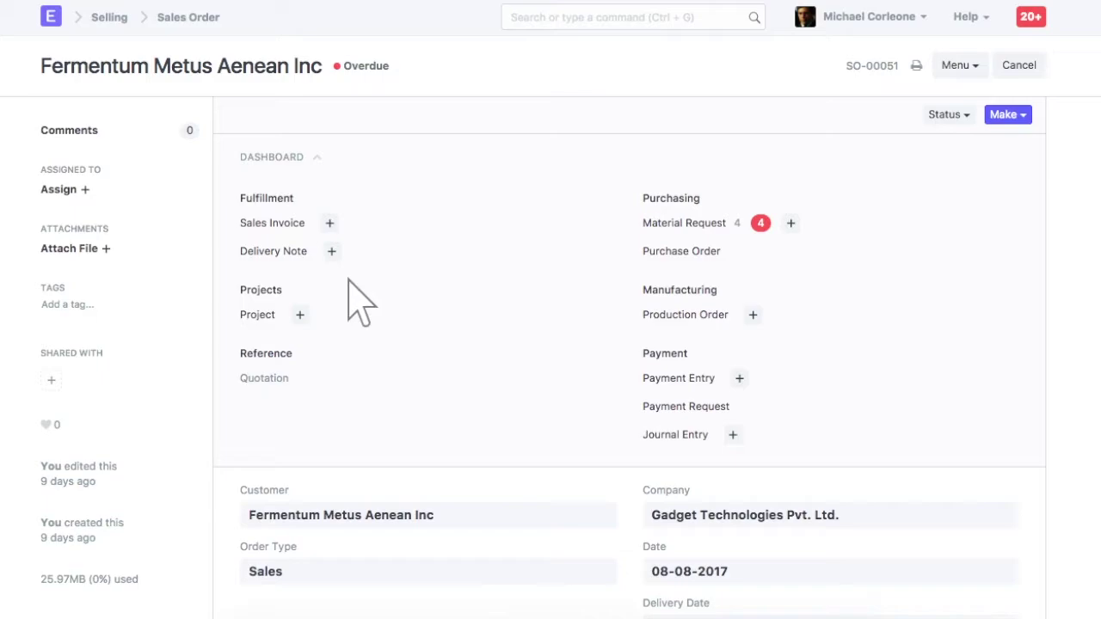
Step: Make a production order for the Samsung On5 Pro (Gold) from the sales order and open it
{"action": "left_click", "coordinate": [1006, 114]}
{"action": "left_click", "coordinate": [946, 184]}
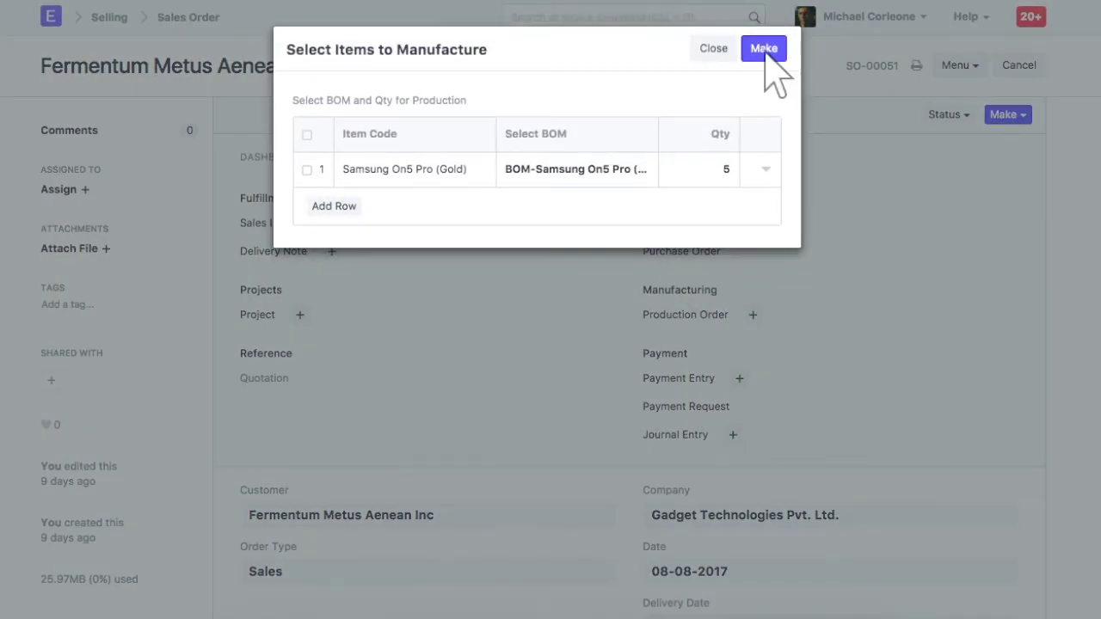
{"action": "left_click", "coordinate": [767, 50]}
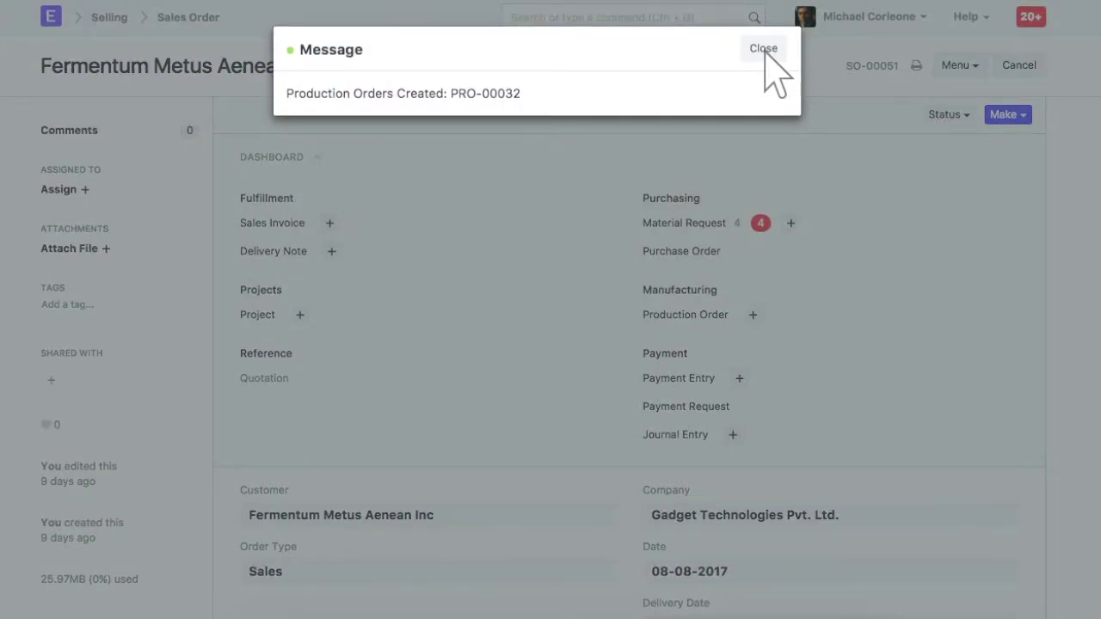
{"action": "left_click", "coordinate": [486, 95]}
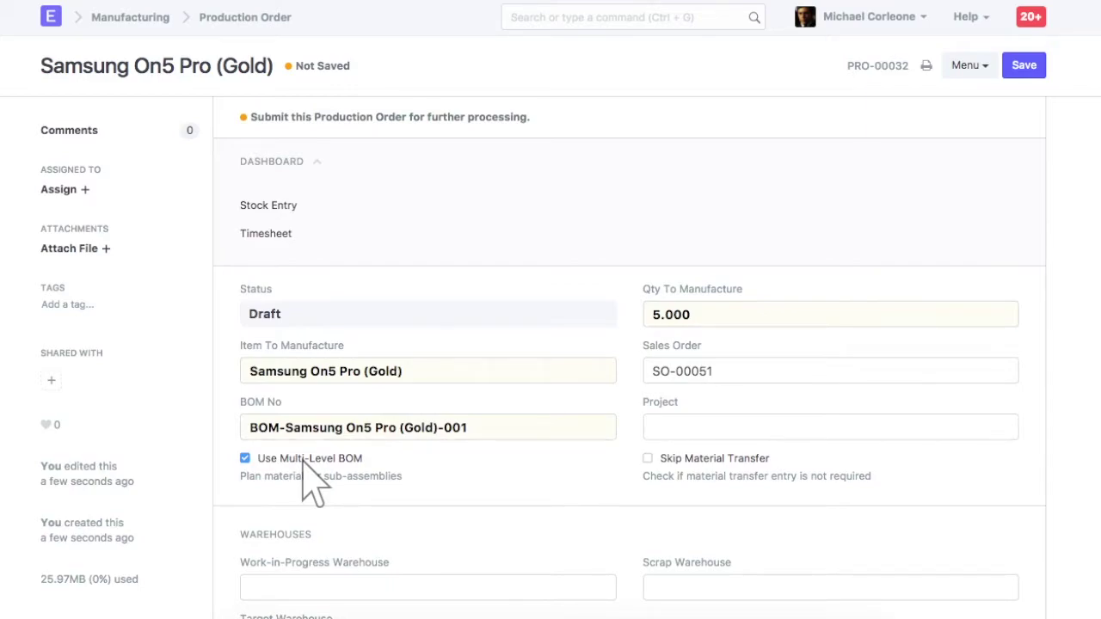
Step: Uncheck Use Multi-Level BOM so Required Items list only the five top-level components
{"action": "scroll", "coordinate": [314, 482], "scroll_direction": "down", "scroll_amount": 7}
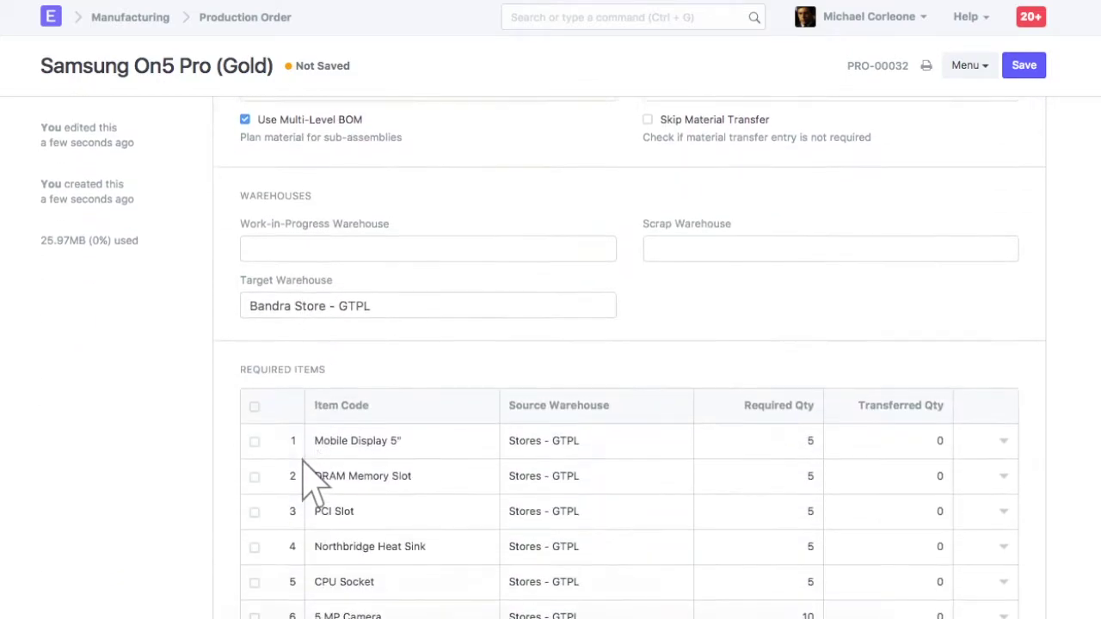
{"action": "scroll", "coordinate": [314, 482], "scroll_direction": "up", "scroll_amount": 10}
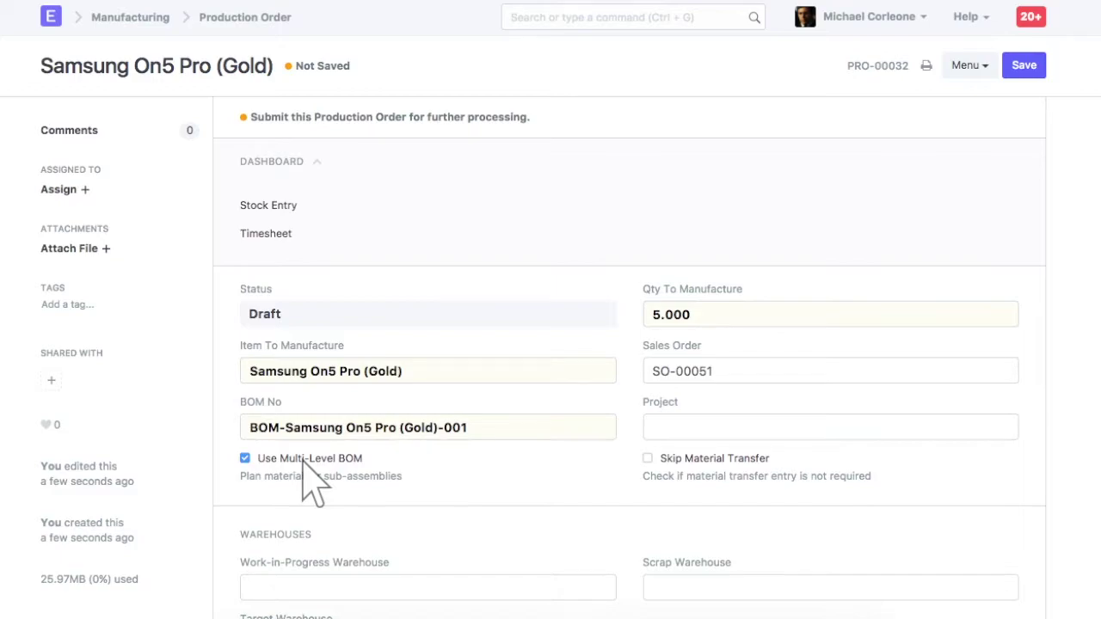
{"action": "left_click", "coordinate": [303, 462]}
{"action": "scroll", "coordinate": [303, 462], "scroll_direction": "down", "scroll_amount": 6}
{"action": "scroll", "coordinate": [302, 463], "scroll_direction": "down", "scroll_amount": 1}
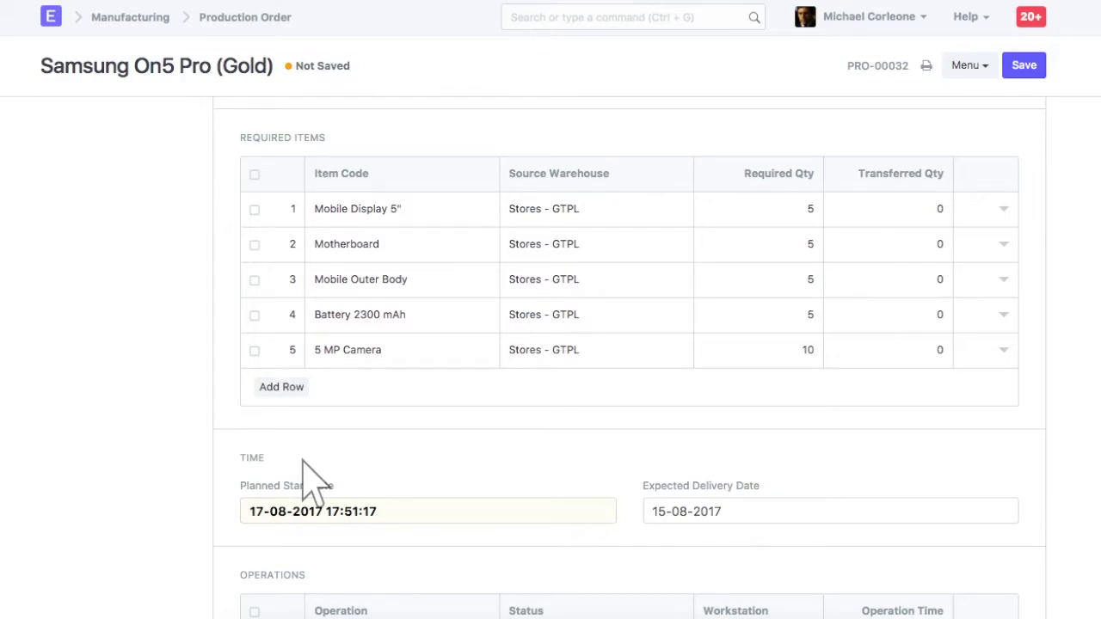
{"action": "scroll", "coordinate": [314, 482], "scroll_direction": "up", "scroll_amount": 2}
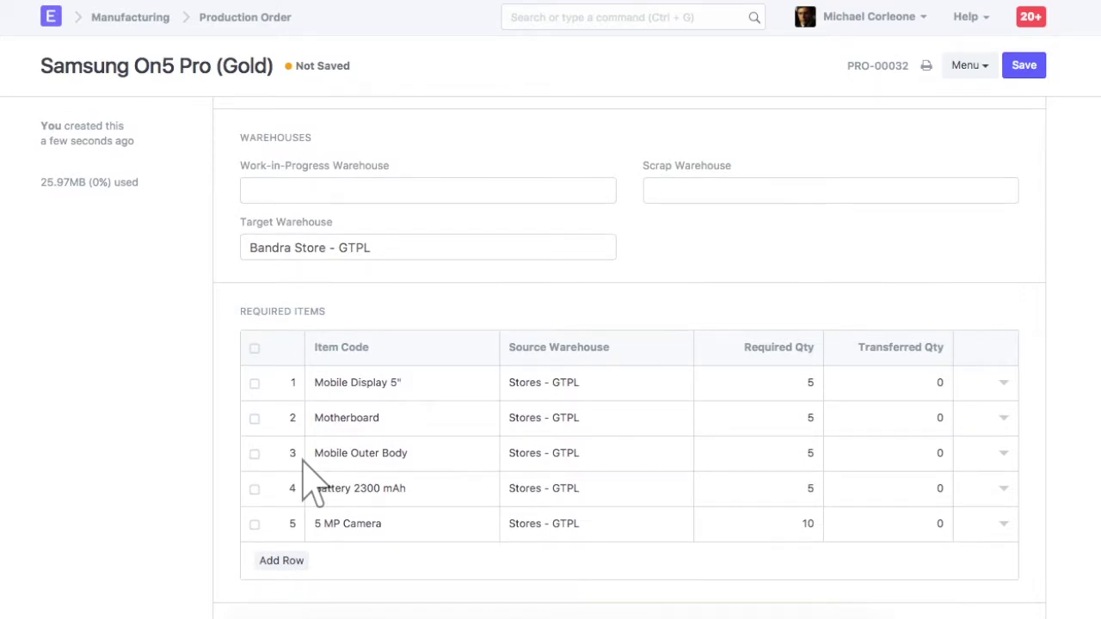
Step: Pick Work In Progress - GTPL as WIP warehouse and replace Bandra Store - GTPL with Finished Goods - GTPL
{"action": "type", "text": "work in"}
{"action": "left_click", "coordinate": [430, 225]}
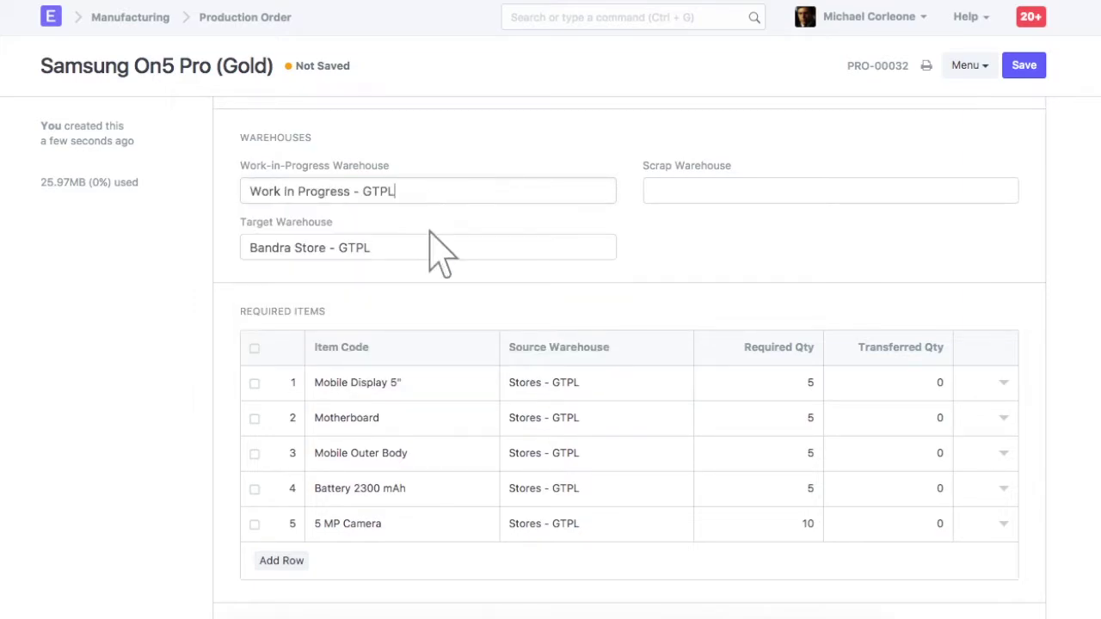
{"action": "triple_click", "coordinate": [430, 248]}
{"action": "type", "text": "finished"}
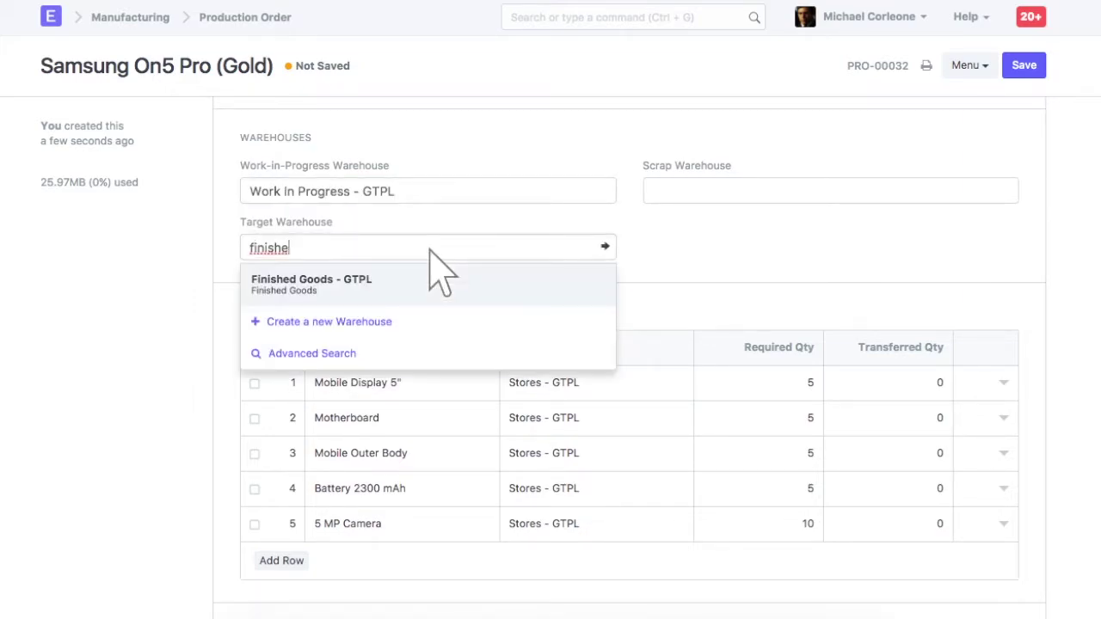
{"action": "left_click", "coordinate": [430, 287]}
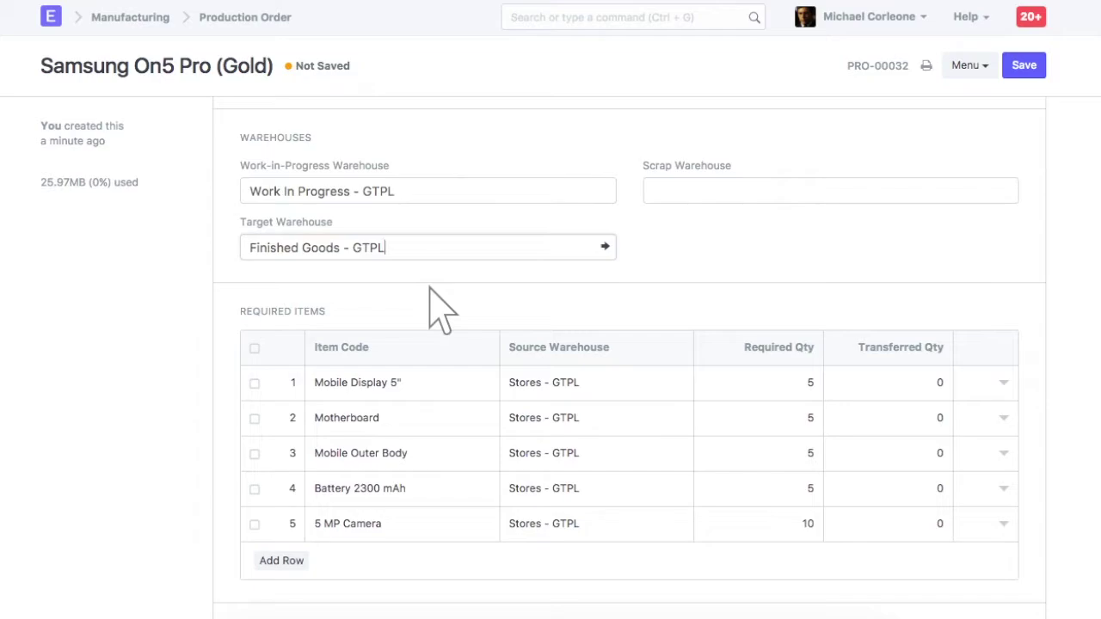
{"action": "scroll", "coordinate": [439, 310], "scroll_direction": "down", "scroll_amount": 7}
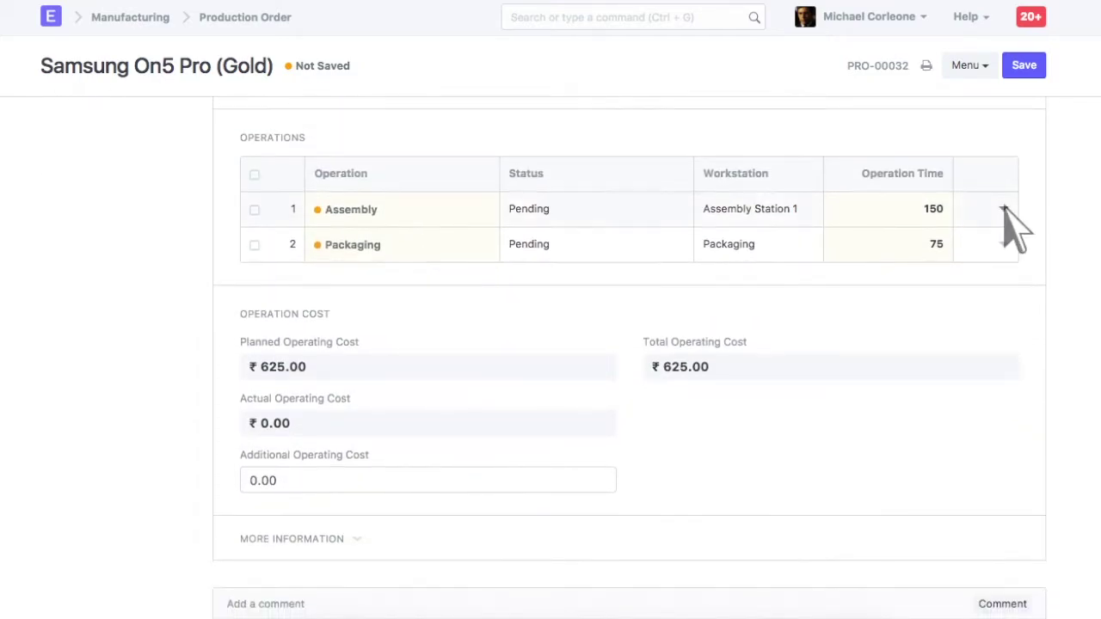
{"action": "left_click", "coordinate": [1003, 210]}
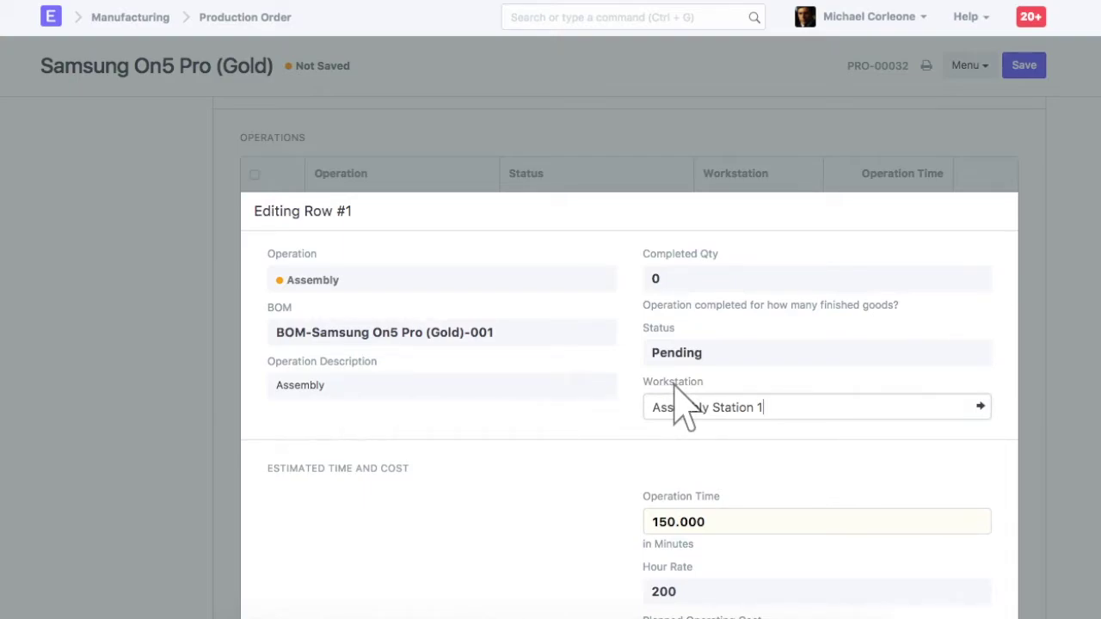
{"action": "key", "text": "Escape"}
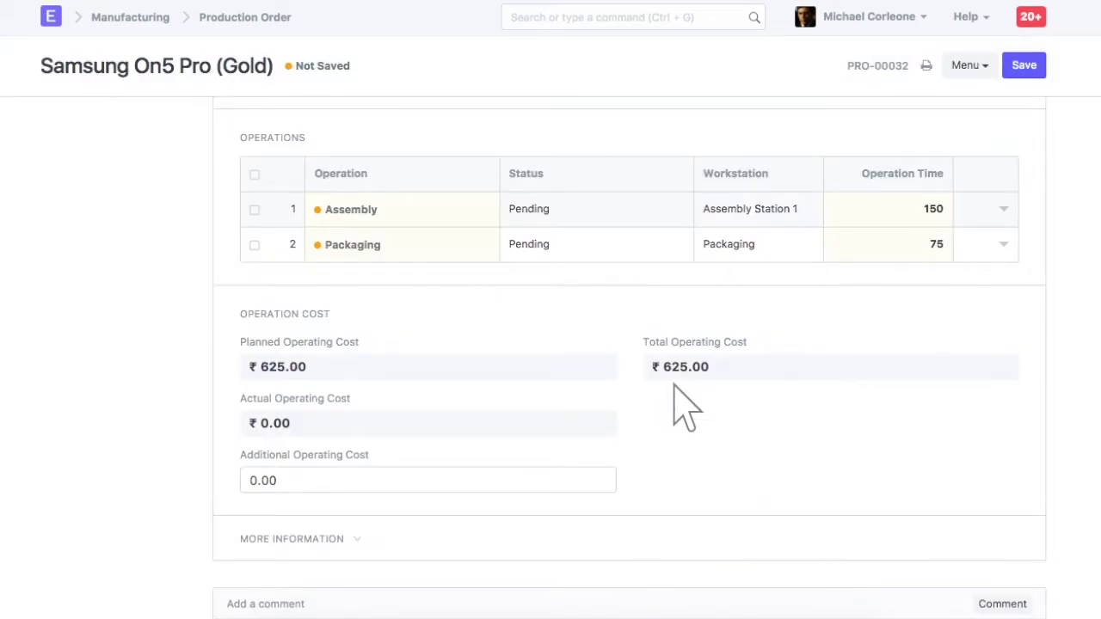
Step: Save and submit the production order, dismiss the timesheet notice, and start the material transfer
{"action": "left_click", "coordinate": [1023, 69]}
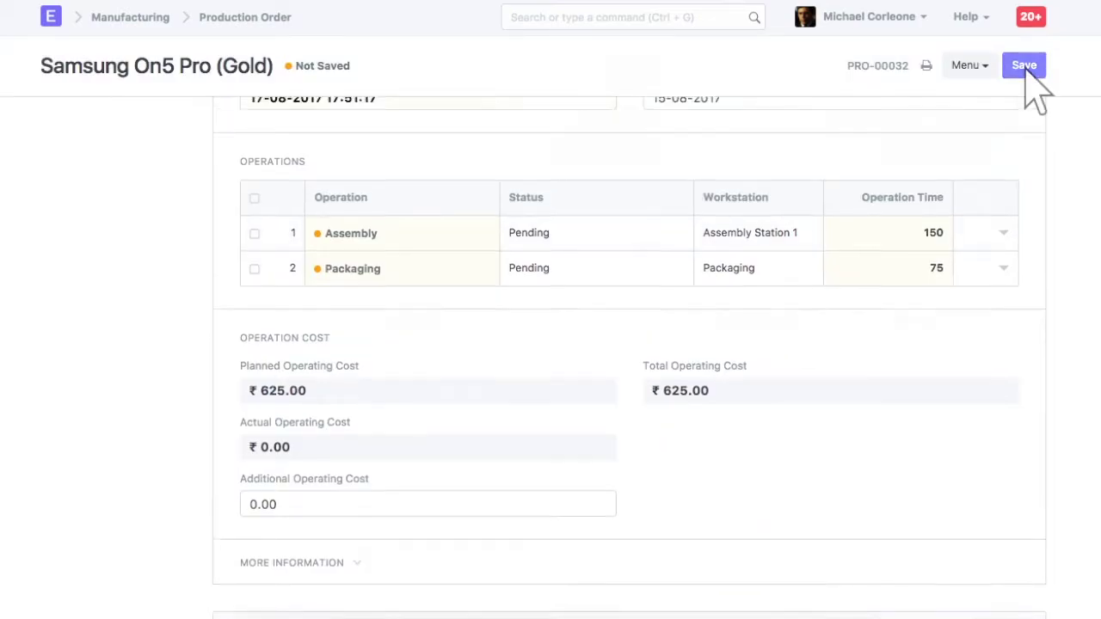
{"action": "left_click", "coordinate": [1020, 69]}
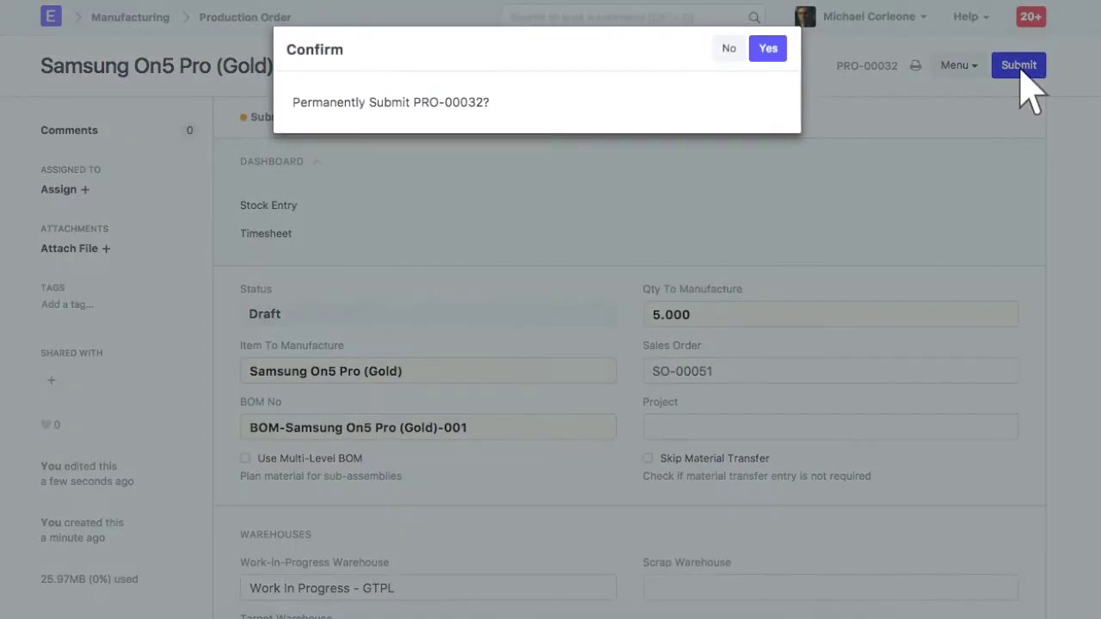
{"action": "left_click", "coordinate": [770, 49]}
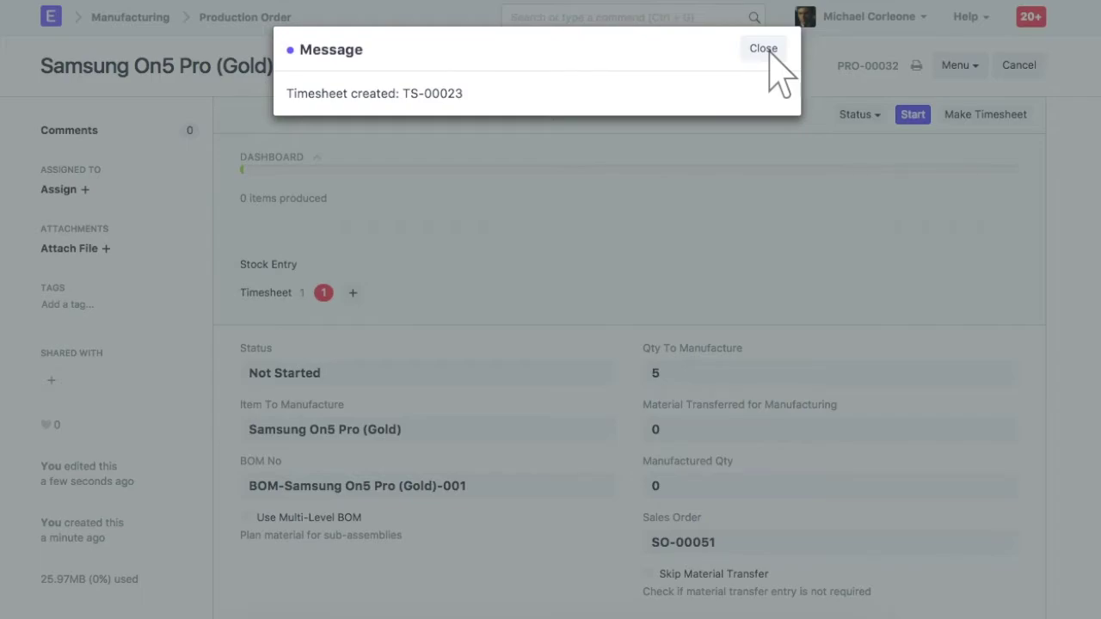
{"action": "left_click", "coordinate": [765, 49]}
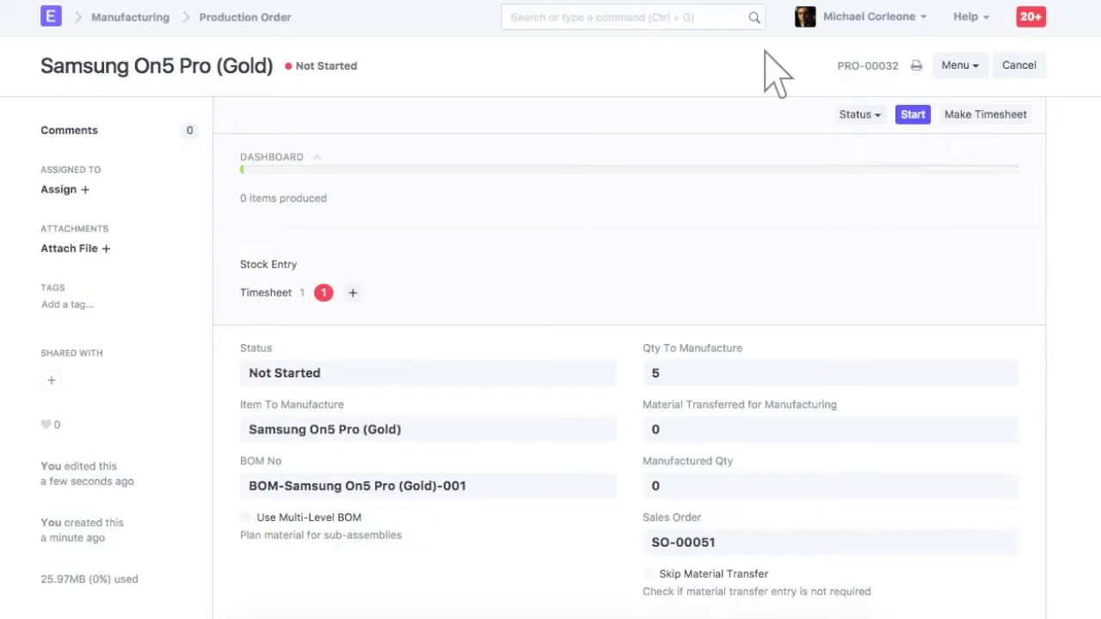
{"action": "left_click", "coordinate": [915, 120]}
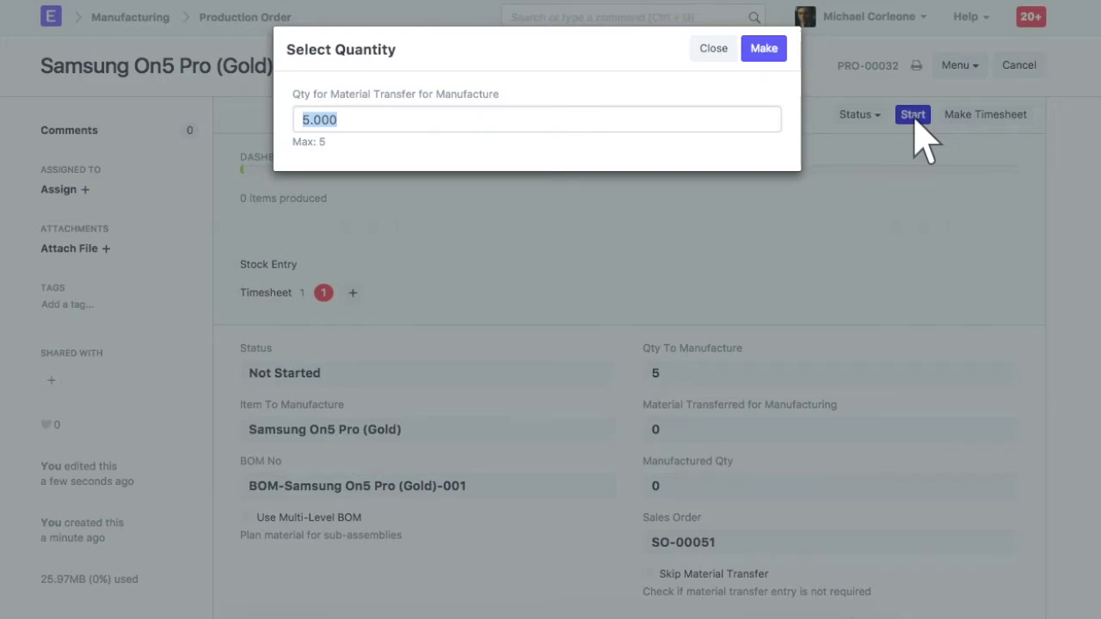
Step: Make the material transfer entry for quantity 5.000 from Stores to Work In Progress and save it
{"action": "left_click", "coordinate": [766, 50]}
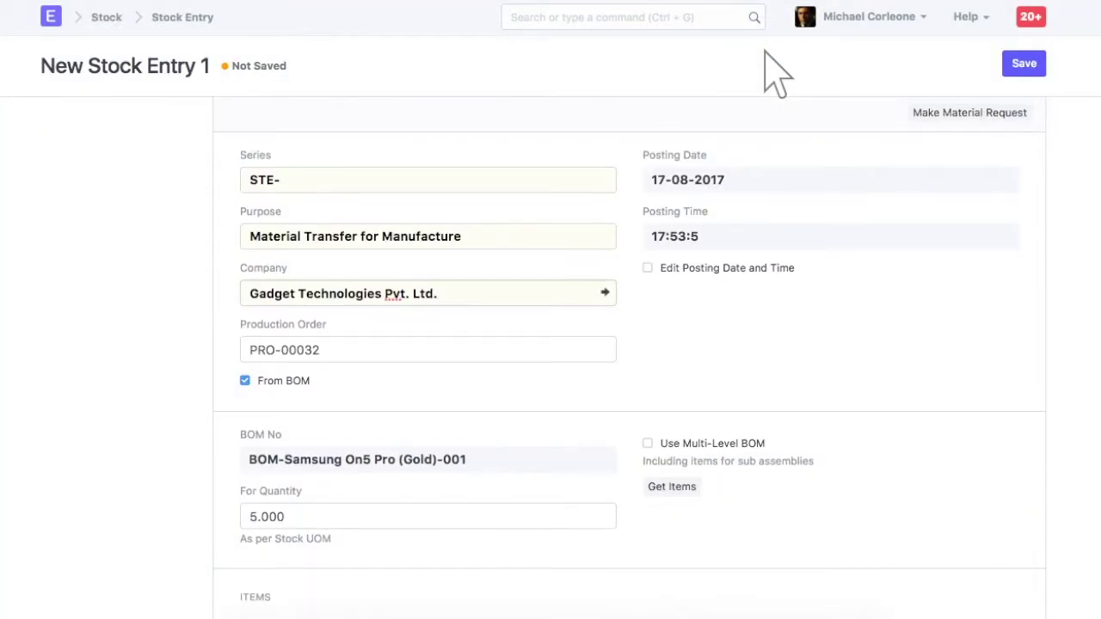
{"action": "scroll", "coordinate": [765, 50], "scroll_direction": "down", "scroll_amount": 5}
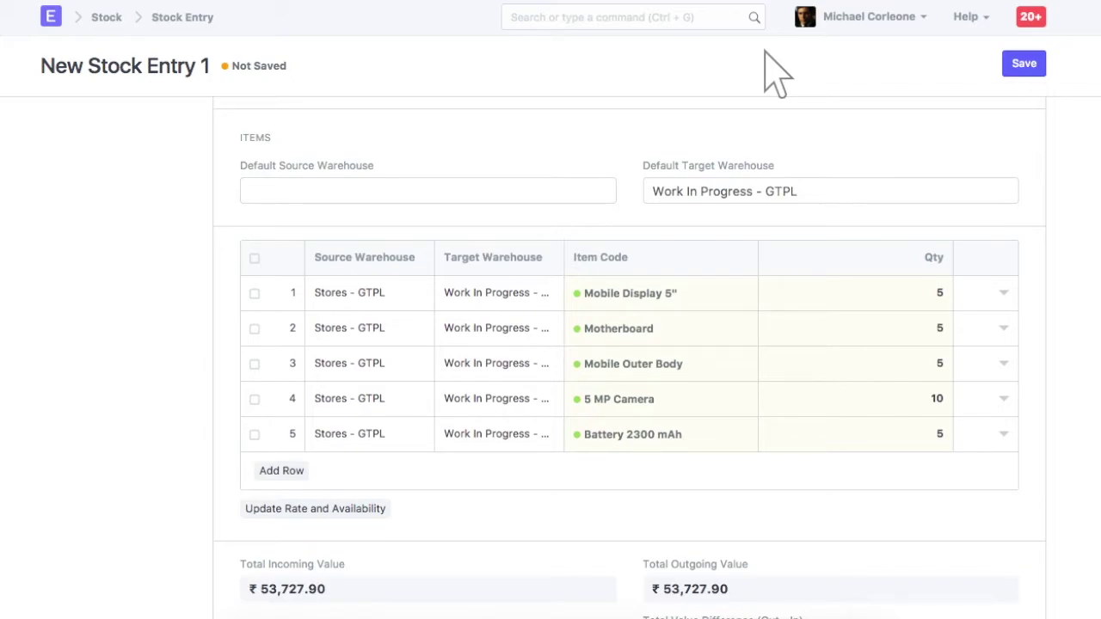
{"action": "left_click", "coordinate": [1024, 64]}
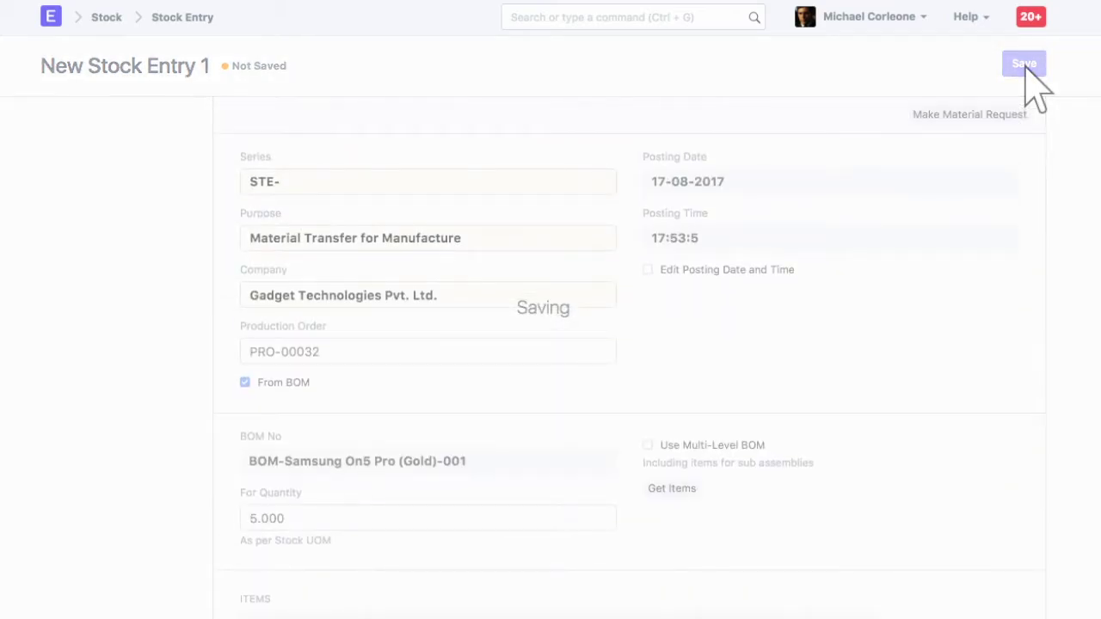
Step: Submit stock entry STE-00047 and confirm the submission
{"action": "left_click", "coordinate": [1022, 69]}
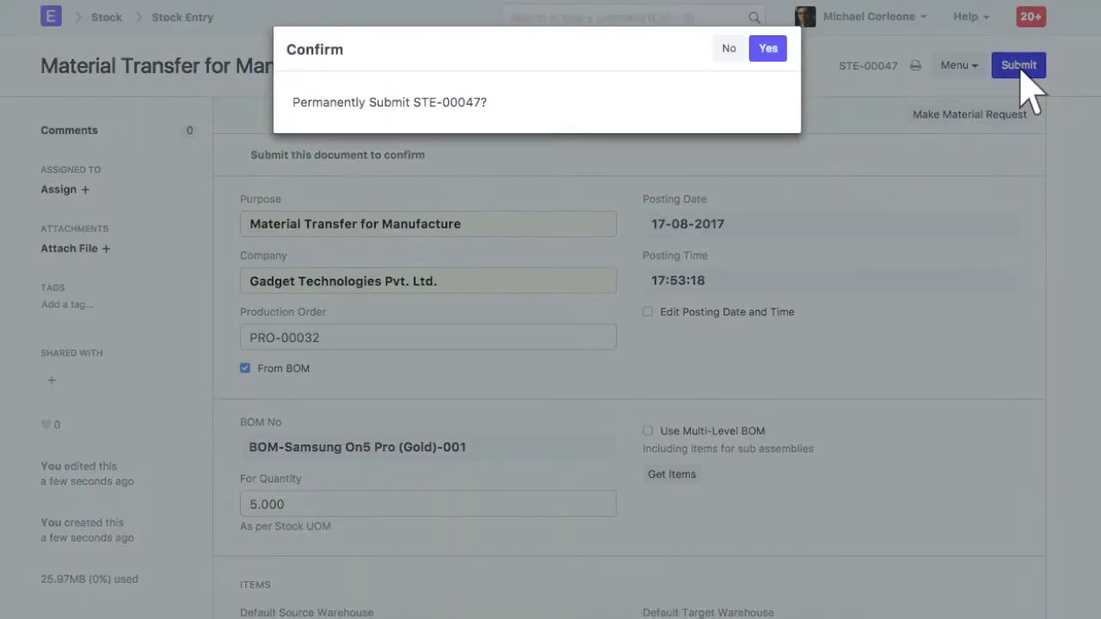
{"action": "left_click", "coordinate": [769, 49]}
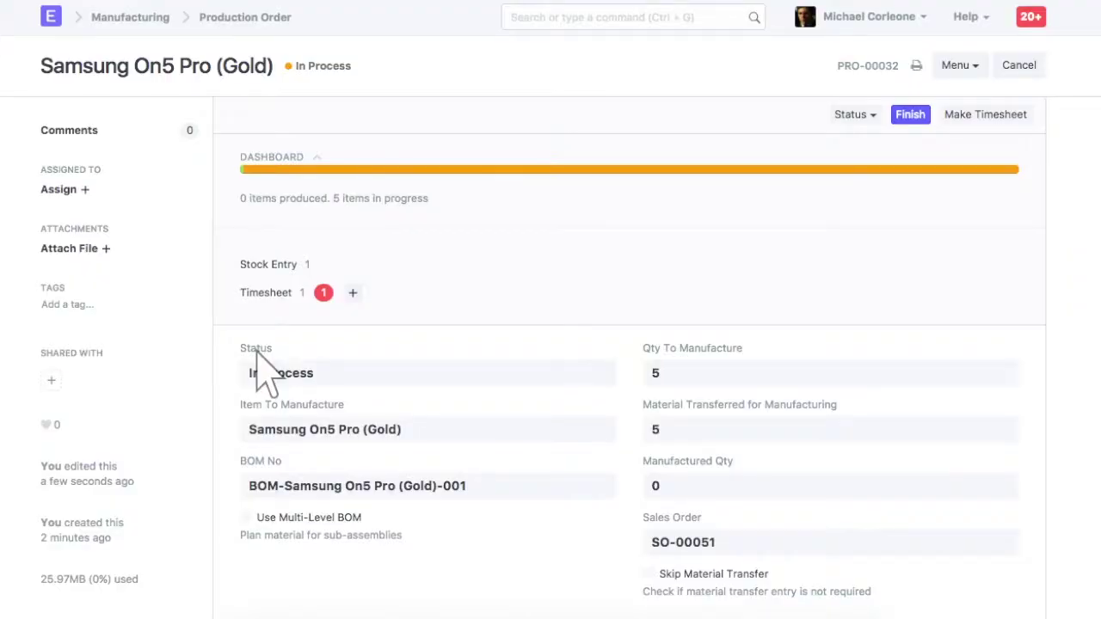
Step: Open timesheet TS-00023 from the production order and change row 1's hours from 2.500 to 3
{"action": "left_click", "coordinate": [267, 293]}
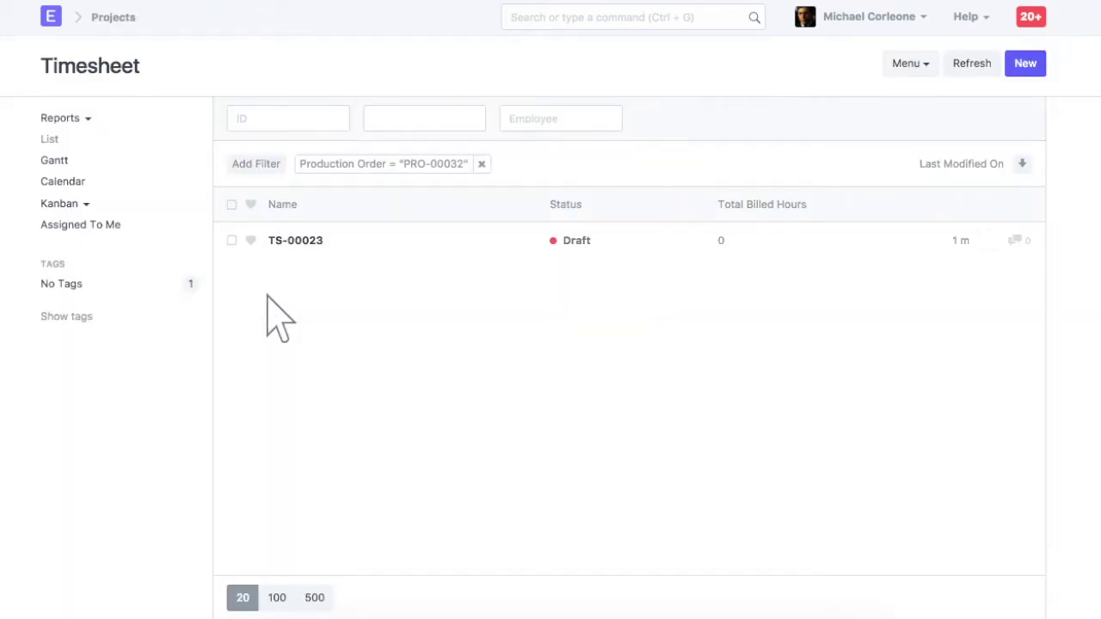
{"action": "left_click", "coordinate": [296, 245]}
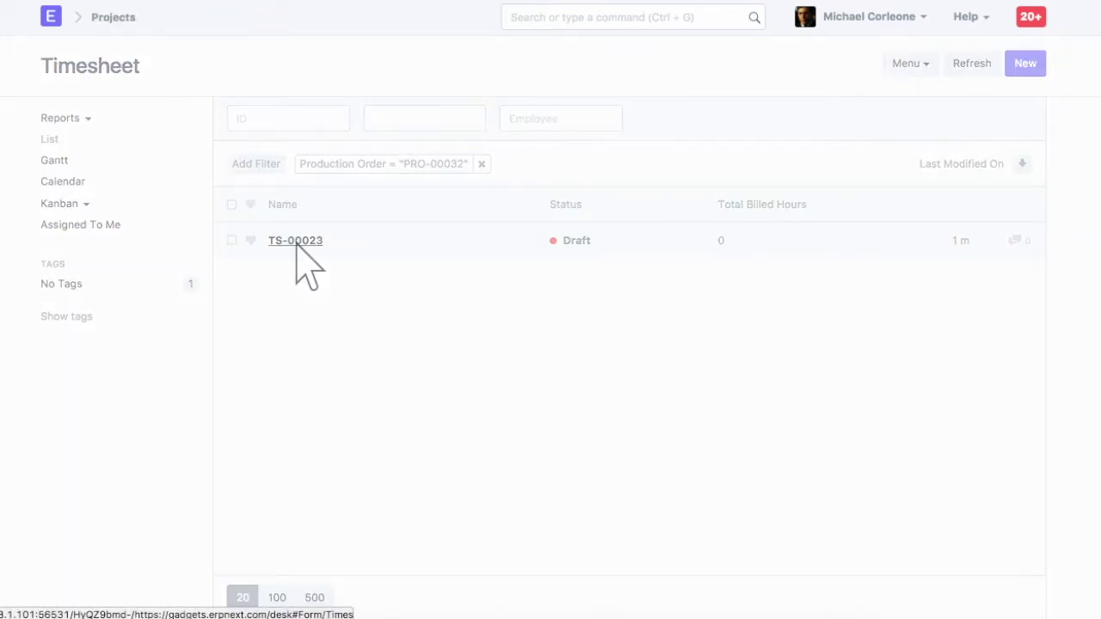
{"action": "left_click", "coordinate": [1005, 405]}
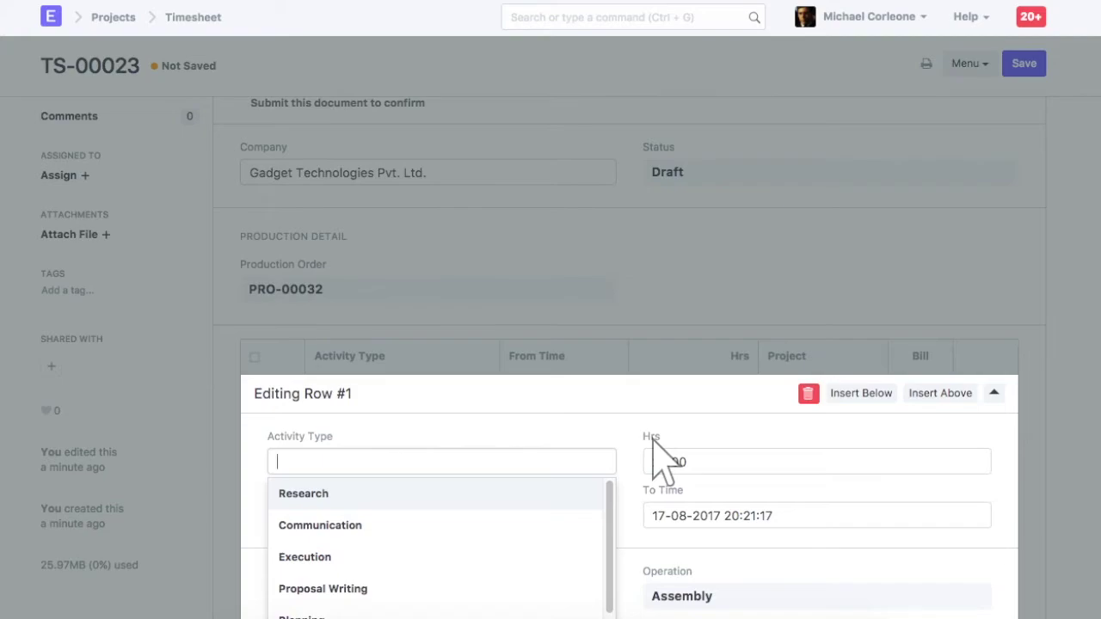
{"action": "double_click", "coordinate": [820, 465]}
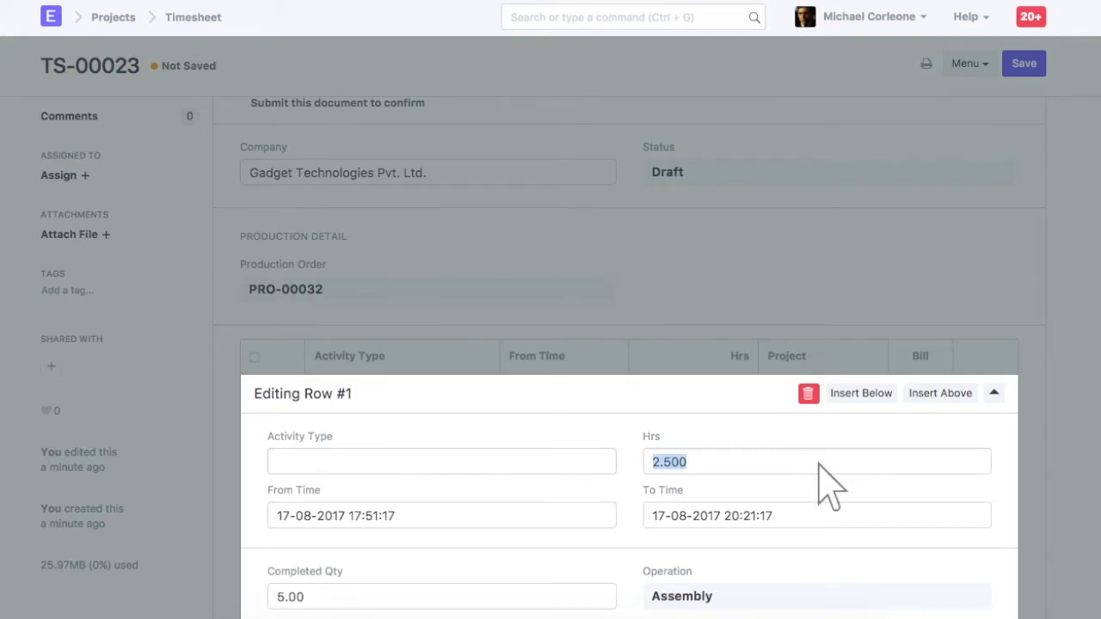
{"action": "type", "text": "3"}
{"action": "key", "text": "Escape"}
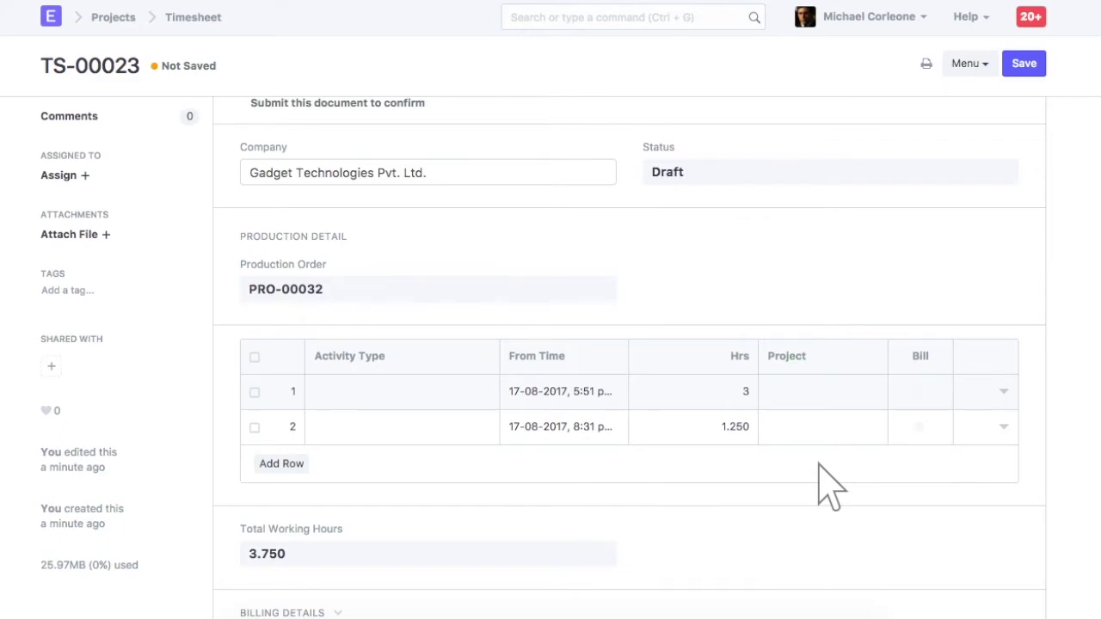
Step: Save and submit timesheet TS-00023, then return to production order PRO-00032
{"action": "left_click", "coordinate": [1026, 71]}
{"action": "left_click", "coordinate": [1022, 73]}
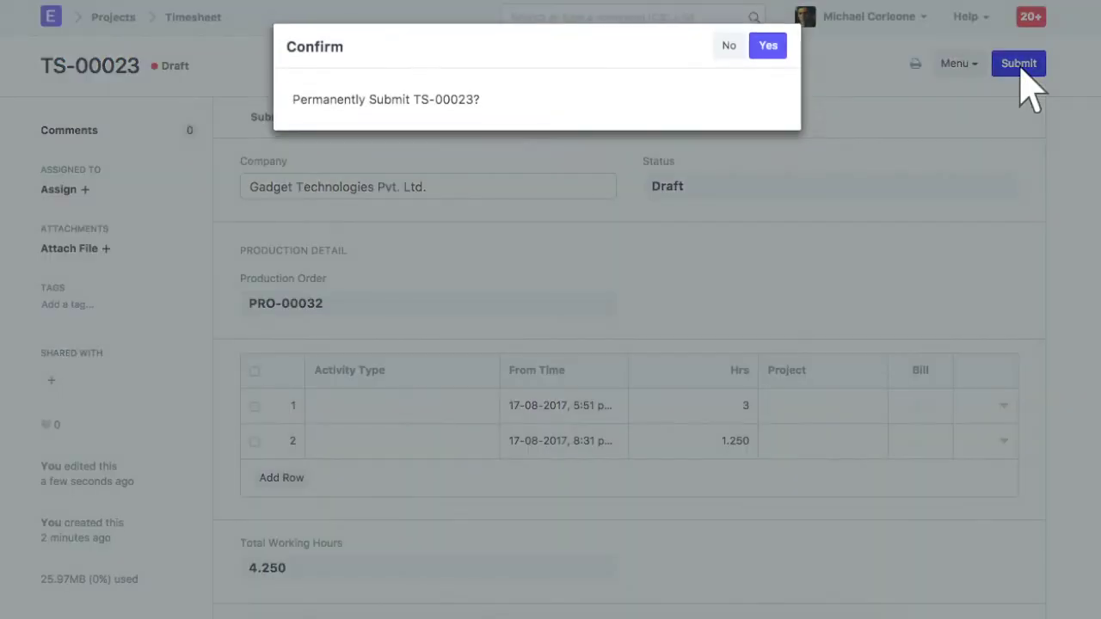
{"action": "left_click", "coordinate": [767, 47]}
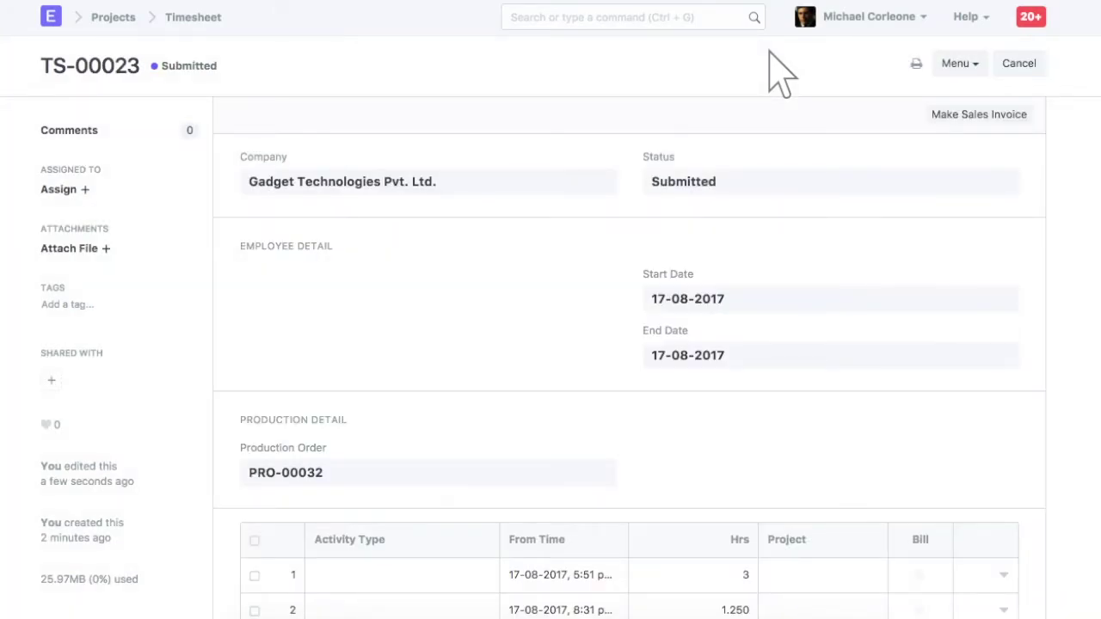
{"action": "left_click", "coordinate": [287, 475]}
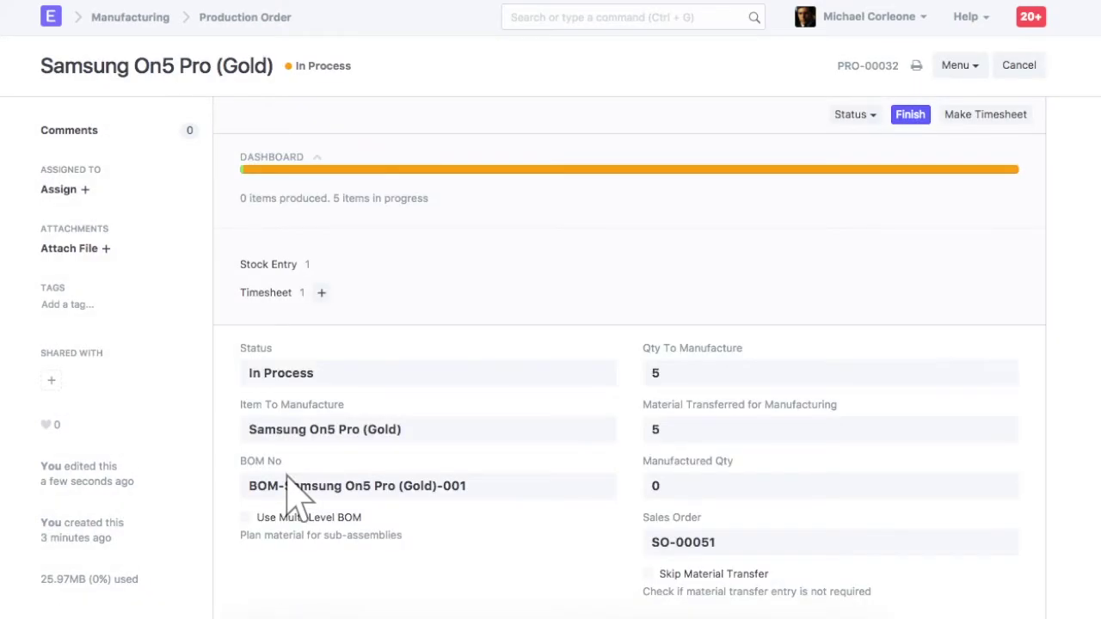
Step: Review production order PRO-00032 (₹ 725.00 operating cost) and start finishing its 5.000 units
{"action": "scroll", "coordinate": [292, 491], "scroll_direction": "down", "scroll_amount": 15}
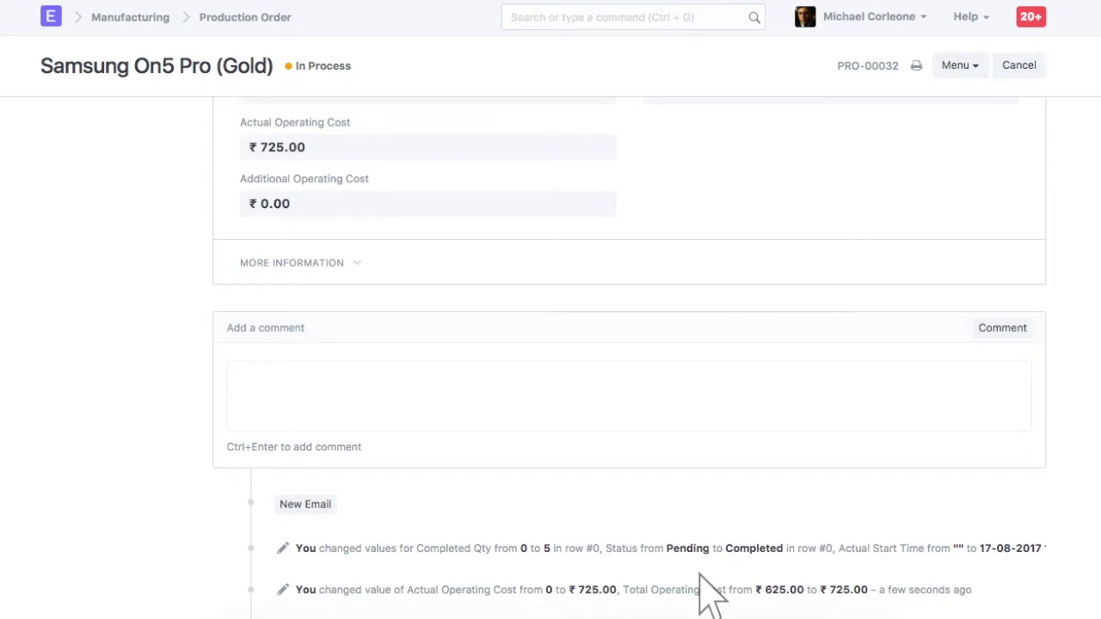
{"action": "scroll", "coordinate": [711, 593], "scroll_direction": "up", "scroll_amount": 15}
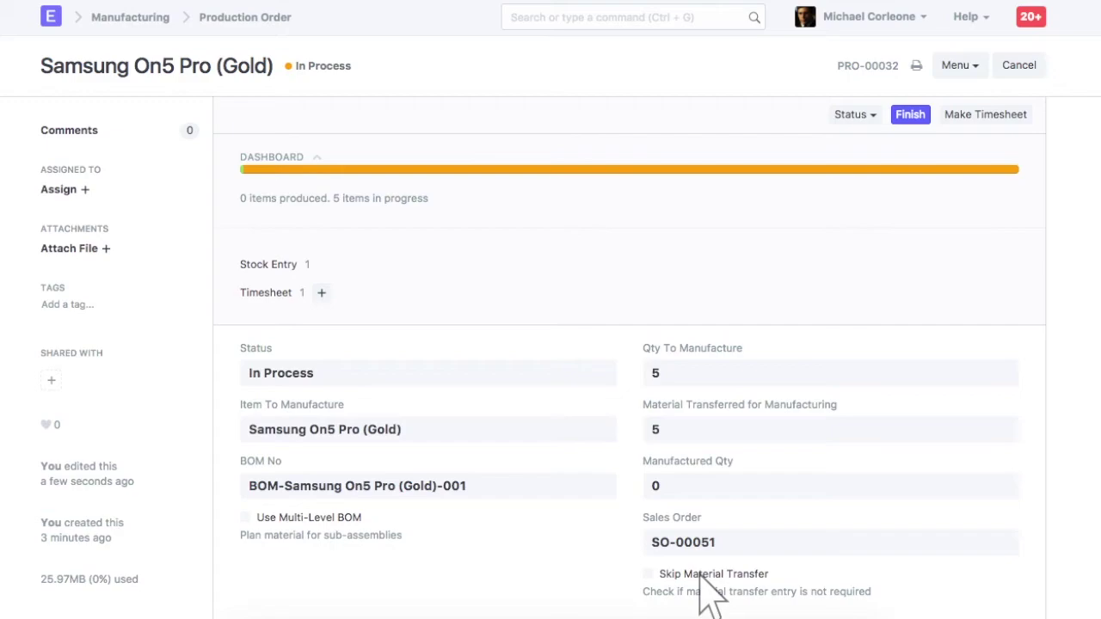
{"action": "left_click", "coordinate": [912, 120]}
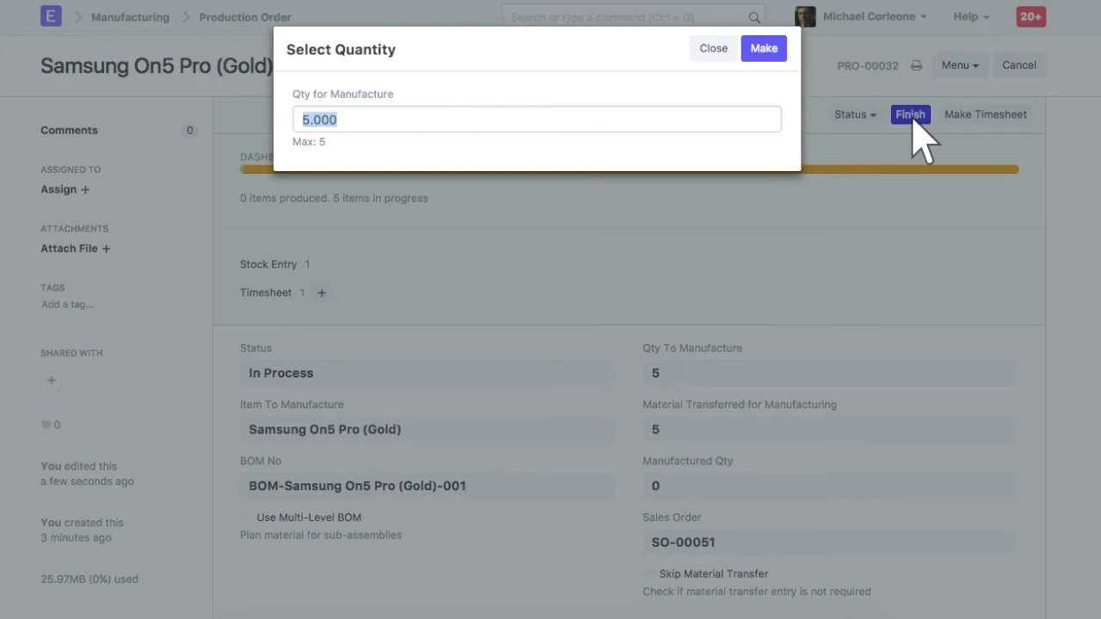
Step: Make the Manufacture entry for 5 Samsung On5 Pro (Gold) and check the finished-goods row's rate and costs
{"action": "left_click", "coordinate": [764, 48]}
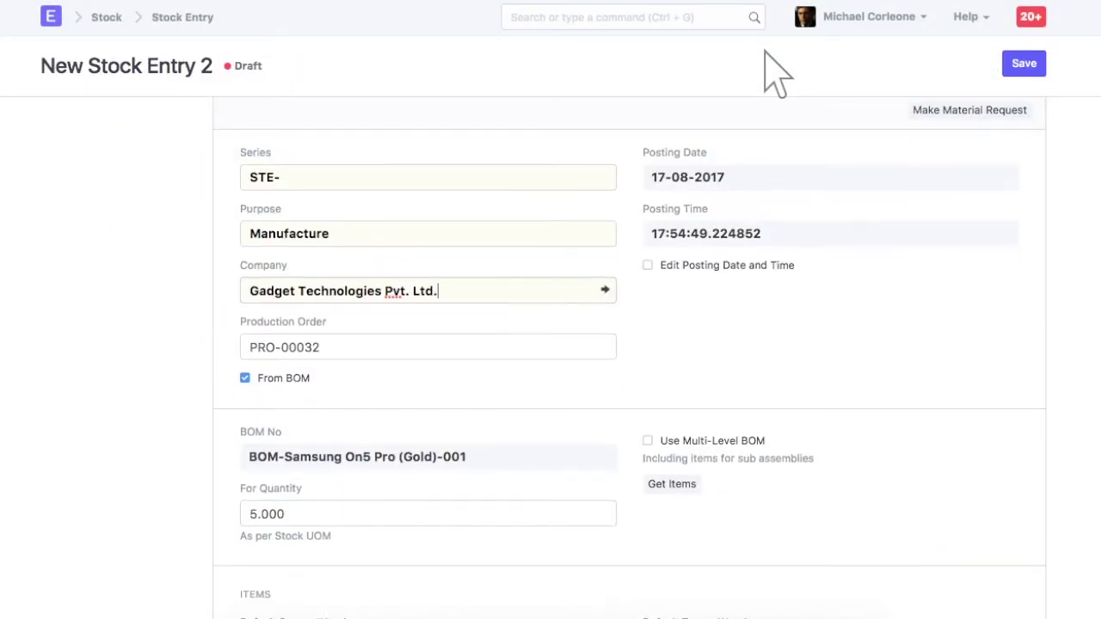
{"action": "scroll", "coordinate": [775, 74], "scroll_direction": "down", "scroll_amount": 5}
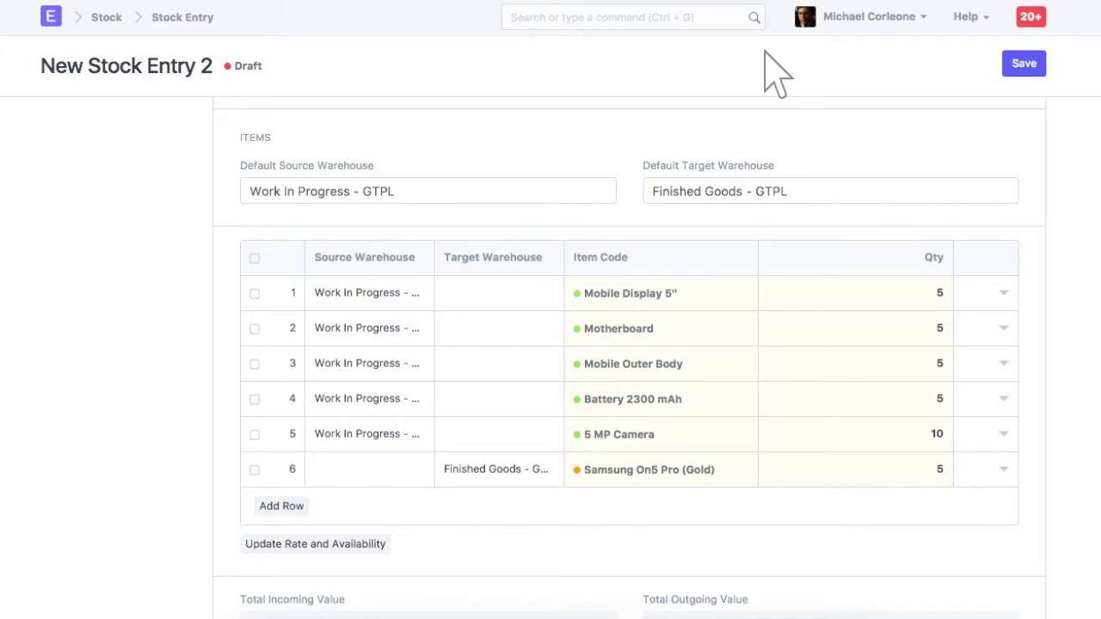
{"action": "left_click", "coordinate": [1005, 470]}
{"action": "scroll", "coordinate": [1015, 491], "scroll_direction": "down", "scroll_amount": 5}
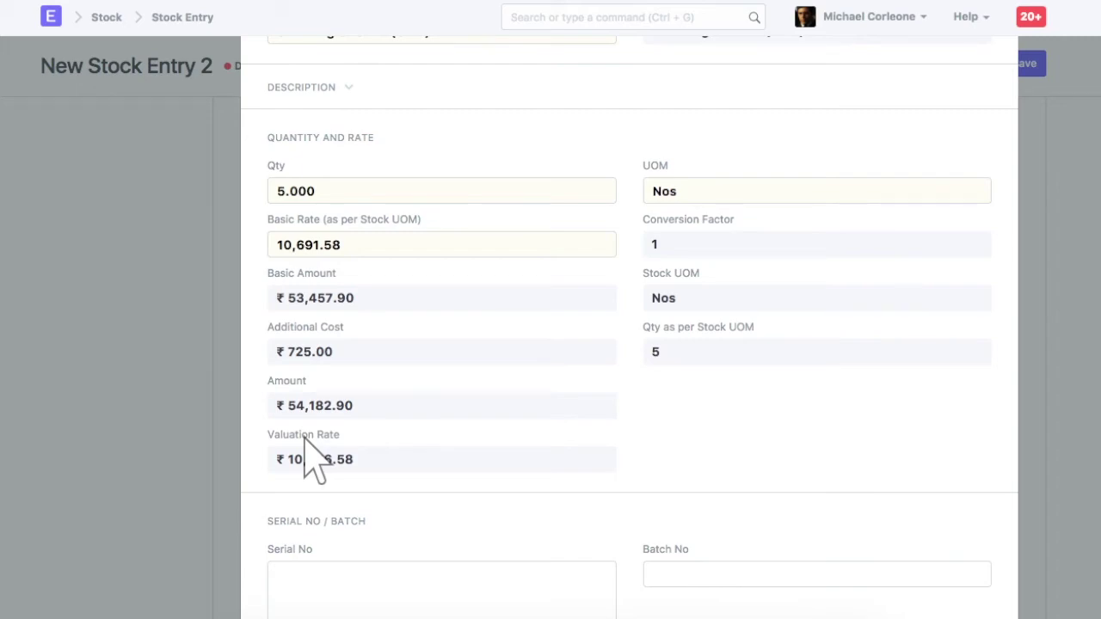
{"action": "key", "text": "Escape"}
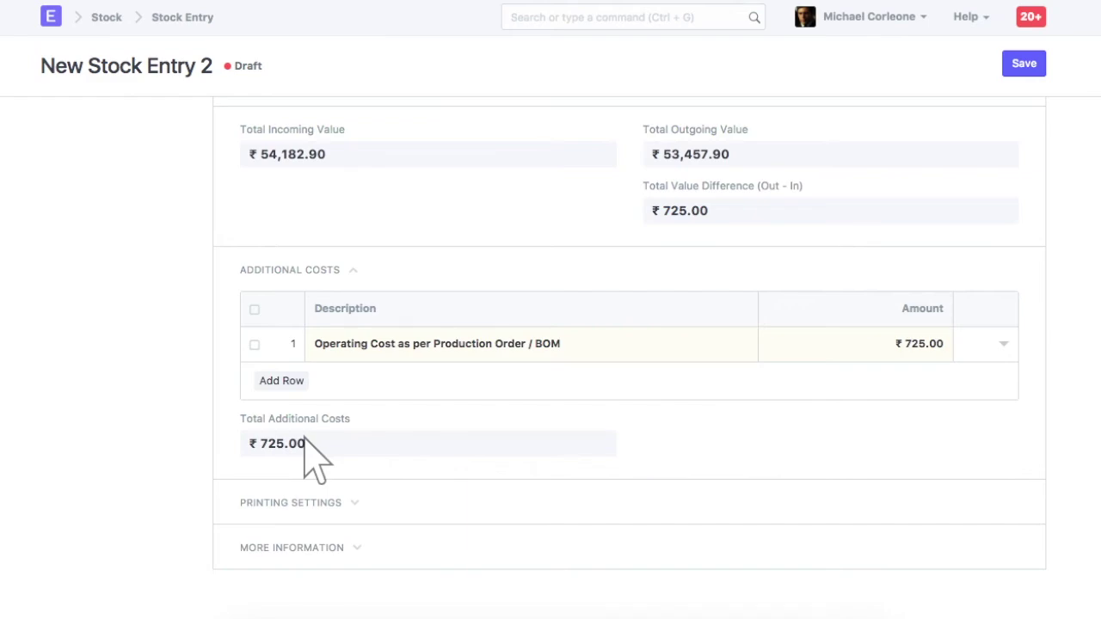
{"action": "scroll", "coordinate": [305, 439], "scroll_direction": "up", "scroll_amount": 15}
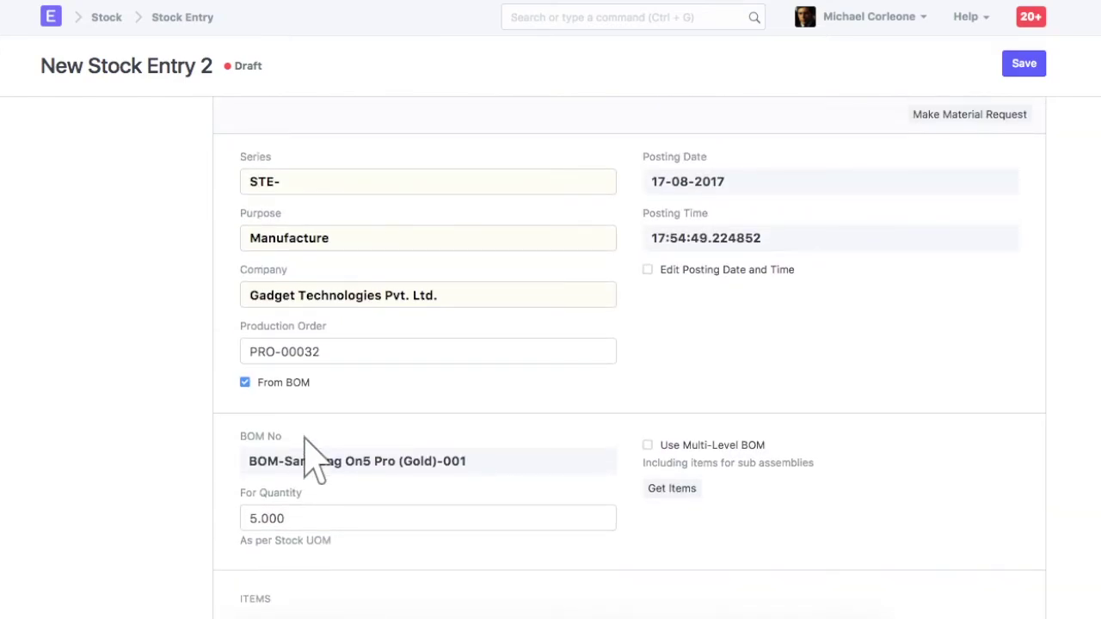
Step: Save and confirm submission of STE-00048, then check that PRO-00032 is Completed
{"action": "left_click", "coordinate": [1024, 65]}
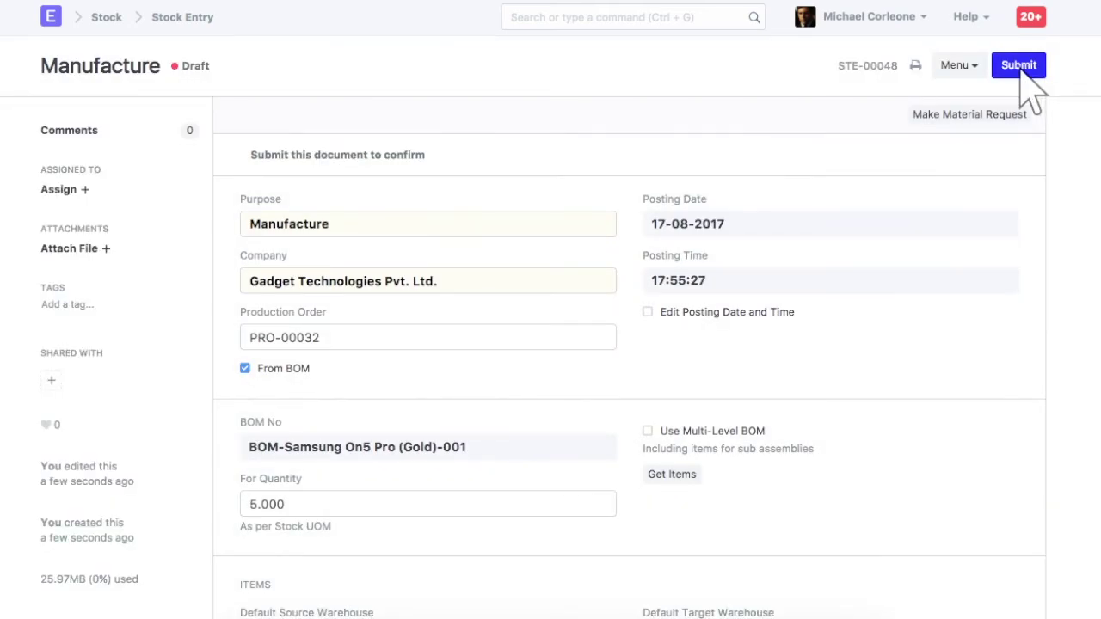
{"action": "left_click", "coordinate": [1020, 67]}
{"action": "left_click", "coordinate": [769, 50]}
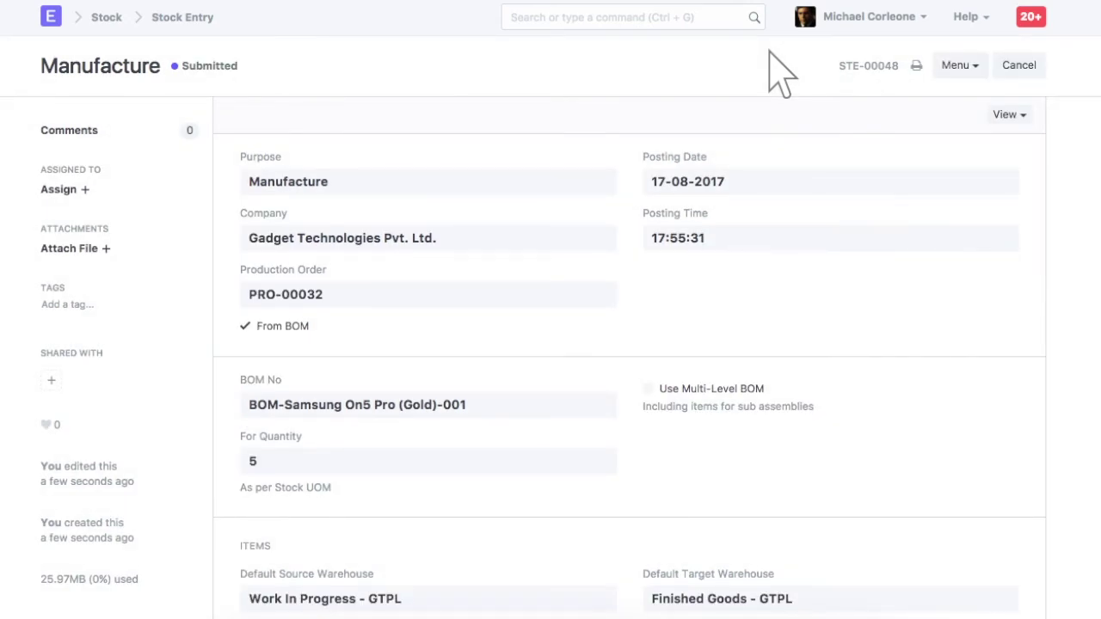
{"action": "left_click", "coordinate": [290, 297]}
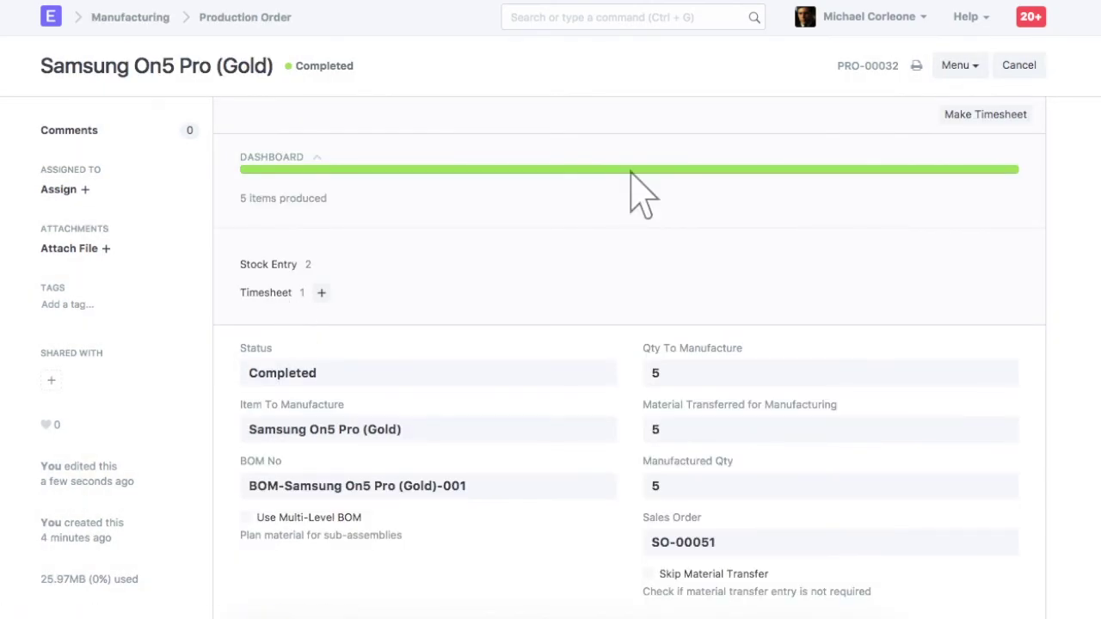